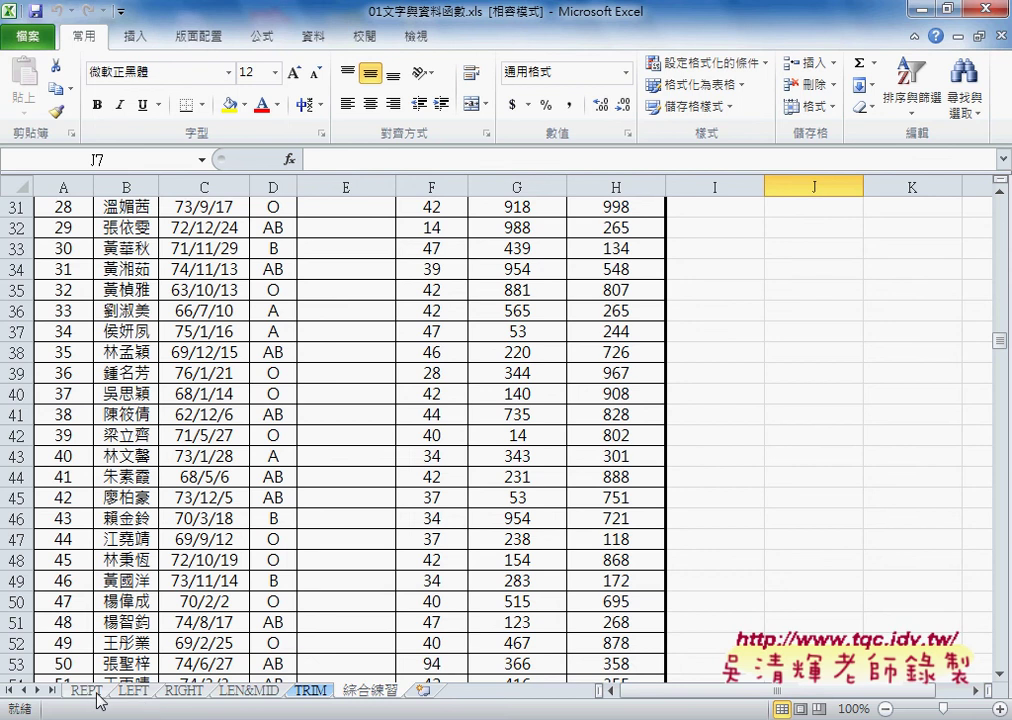
Close the Office activation wizard and scroll up to row 1 of the mobile-number exercise sheet.
{"action": "scroll", "coordinate": [377, 556], "scroll_direction": "up", "scroll_amount": 4}
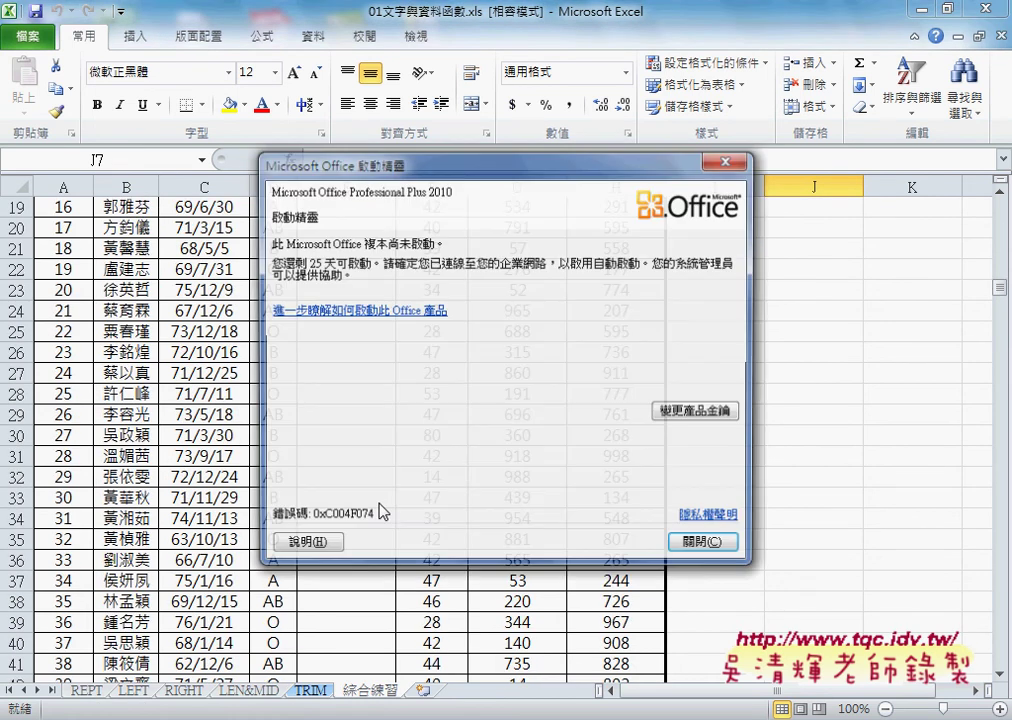
{"action": "left_click", "coordinate": [700, 543]}
{"action": "scroll", "coordinate": [477, 474], "scroll_direction": "up", "scroll_amount": 5}
{"action": "scroll", "coordinate": [429, 388], "scroll_direction": "up", "scroll_amount": 1}
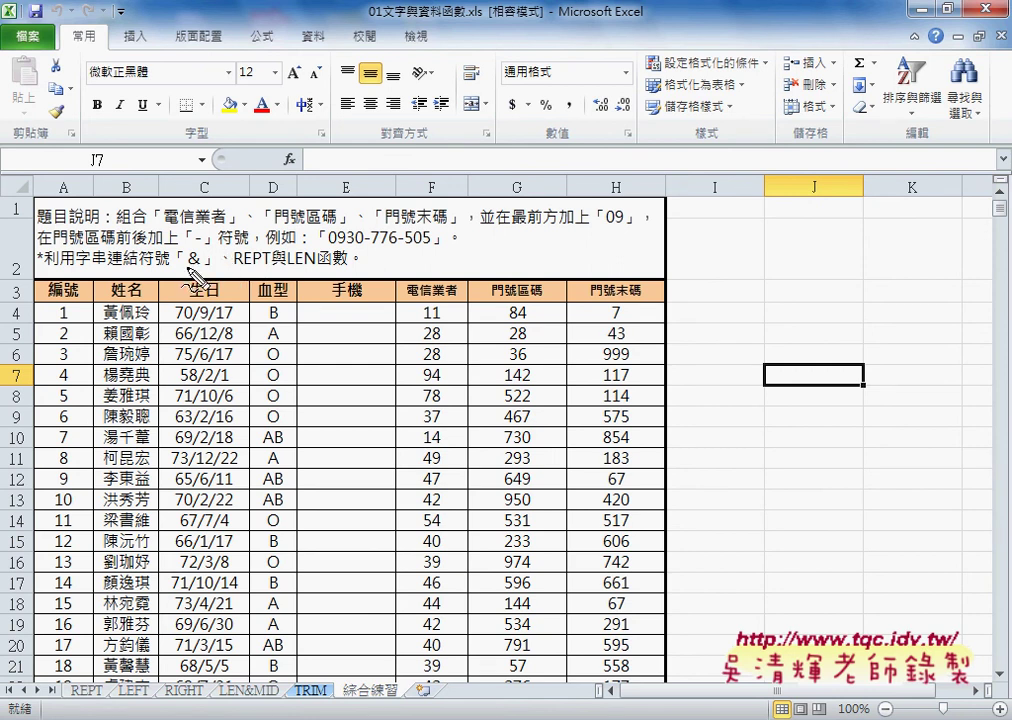
{"action": "left_click_drag", "start_coordinate": [186, 266], "coordinate": [318, 263]}
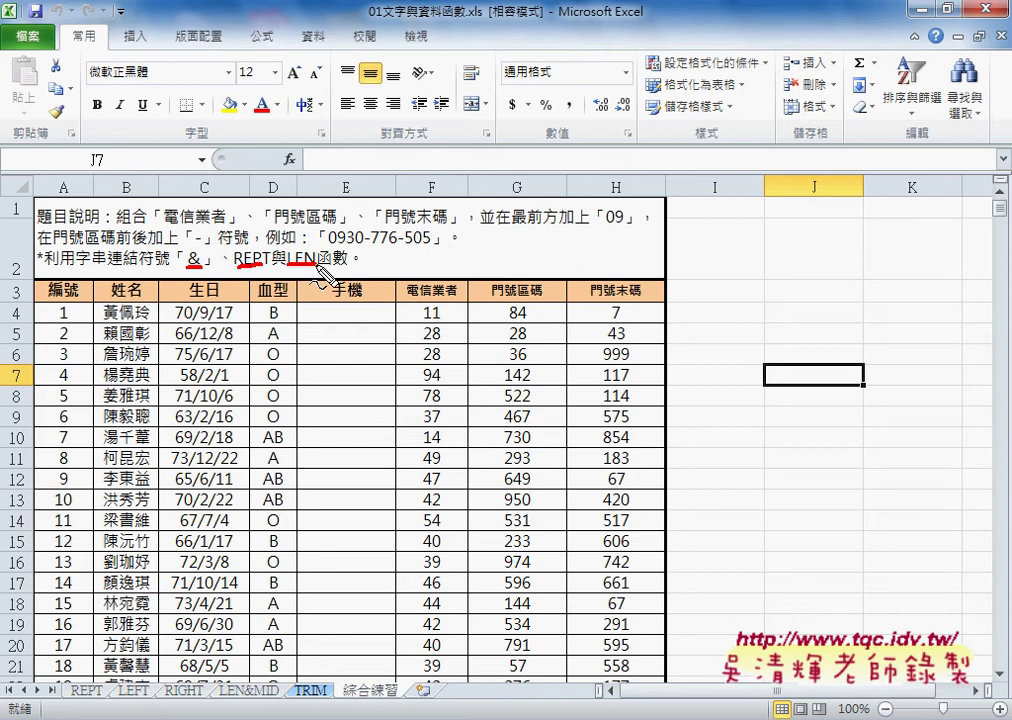
{"action": "mouse_move", "coordinate": [300, 322]}
{"action": "left_mouse_down"}
{"action": "mouse_move", "coordinate": [300, 300]}
{"action": "mouse_move", "coordinate": [393, 318]}
{"action": "left_mouse_up"}
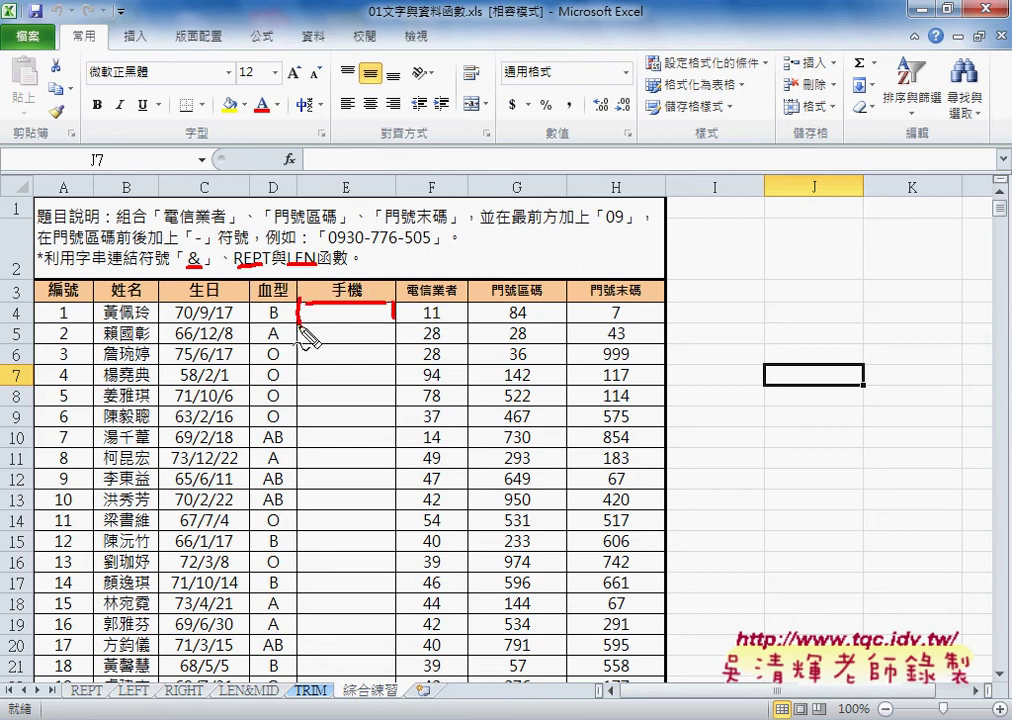
{"action": "left_click_drag", "start_coordinate": [302, 323], "coordinate": [402, 323]}
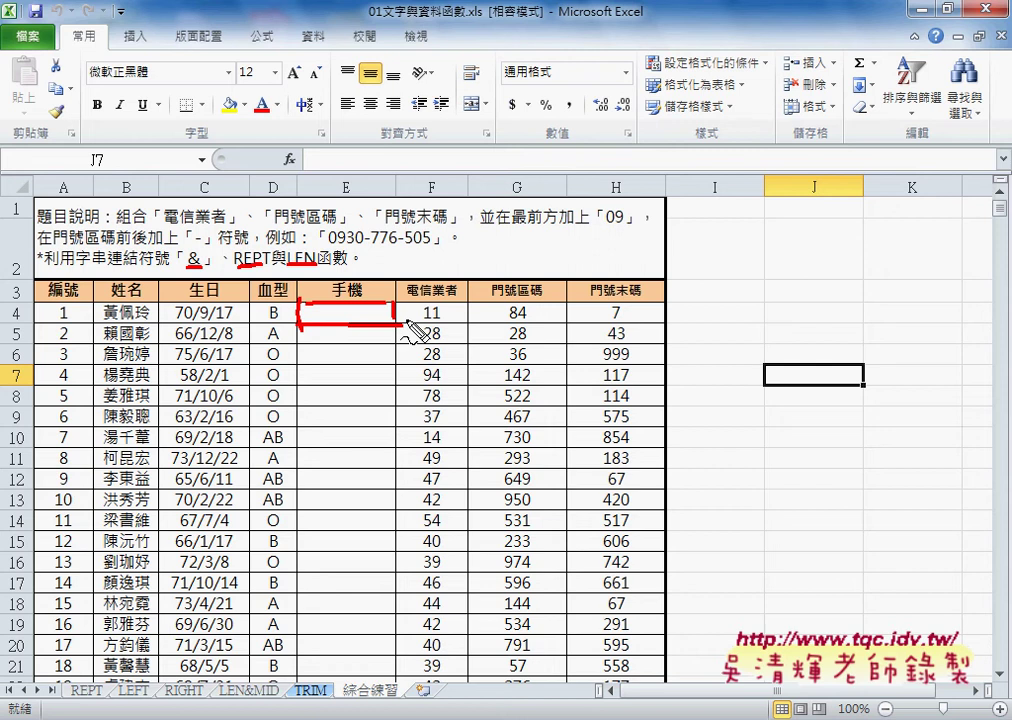
{"action": "left_click_drag", "start_coordinate": [137, 256], "coordinate": [201, 266]}
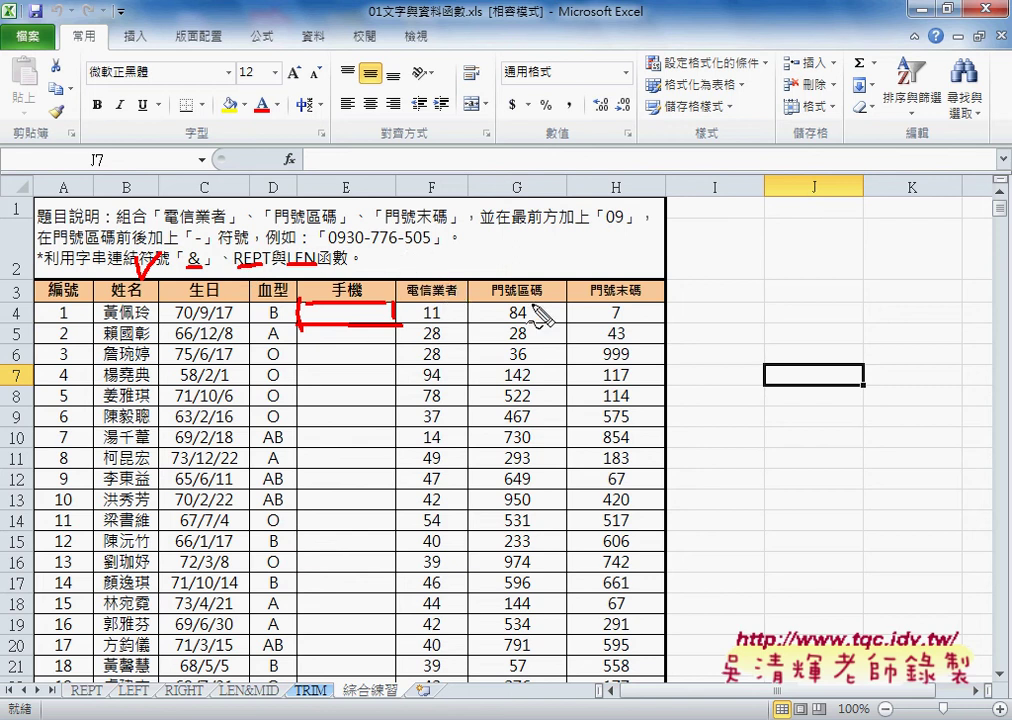
{"action": "left_click_drag", "start_coordinate": [302, 326], "coordinate": [392, 325]}
{"action": "mouse_move", "coordinate": [687, 288]}
{"action": "left_mouse_down"}
{"action": "mouse_move", "coordinate": [687, 320]}
{"action": "mouse_move", "coordinate": [770, 322]}
{"action": "left_mouse_up"}
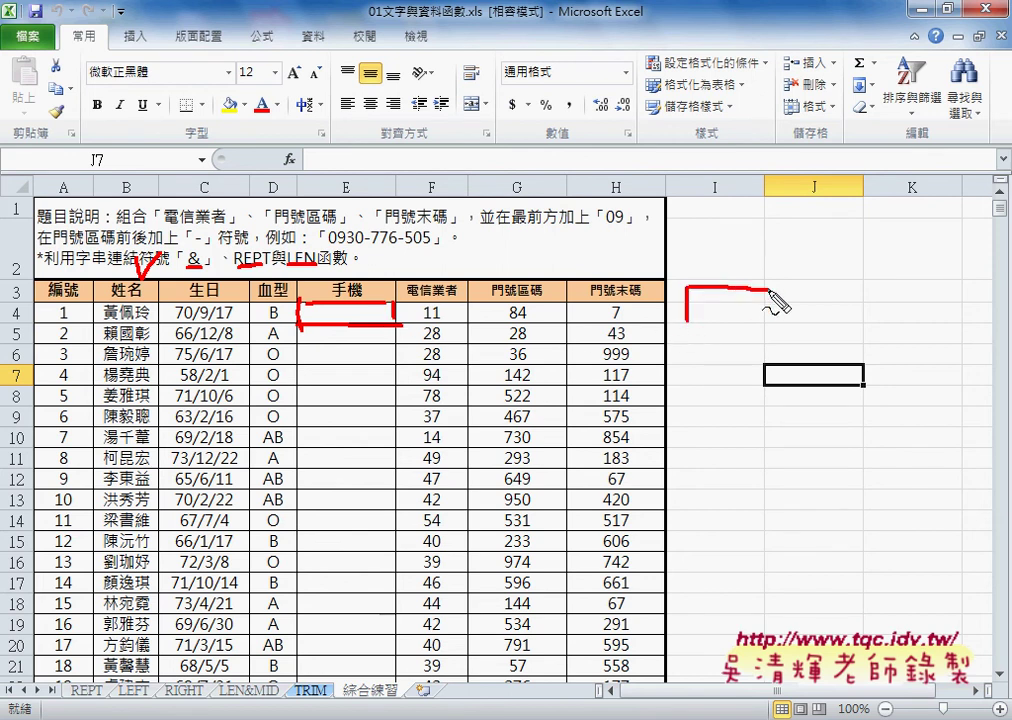
{"action": "left_click_drag", "start_coordinate": [698, 322], "coordinate": [762, 321]}
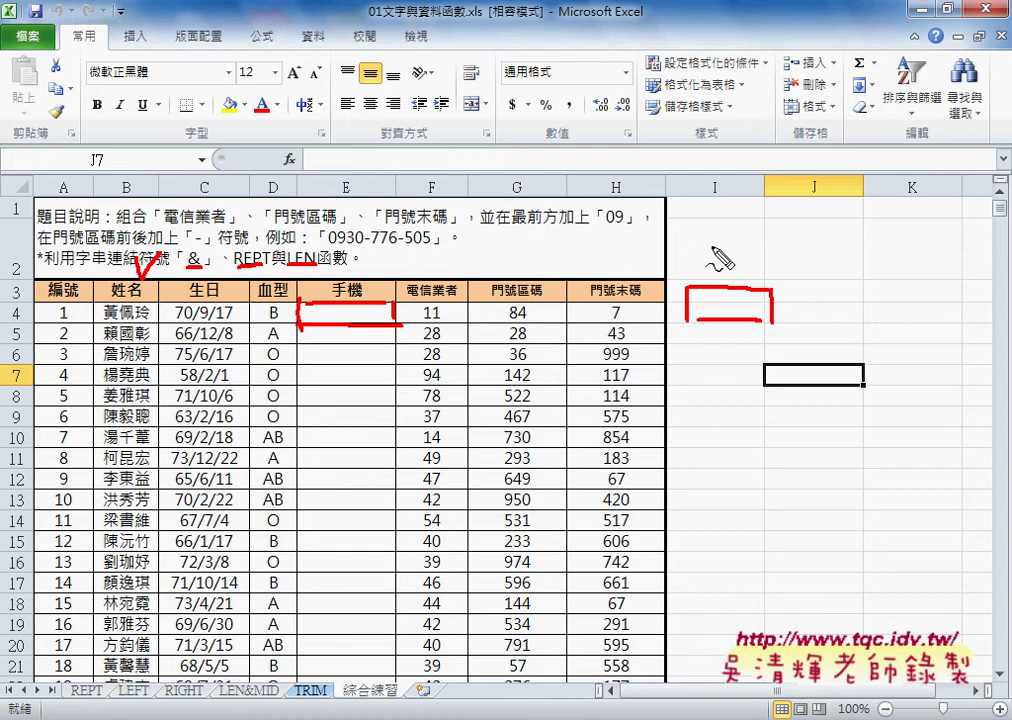
{"action": "mouse_move", "coordinate": [714, 238]}
{"action": "left_mouse_down"}
{"action": "mouse_move", "coordinate": [724, 276]}
{"action": "mouse_move", "coordinate": [736, 263]}
{"action": "left_mouse_up"}
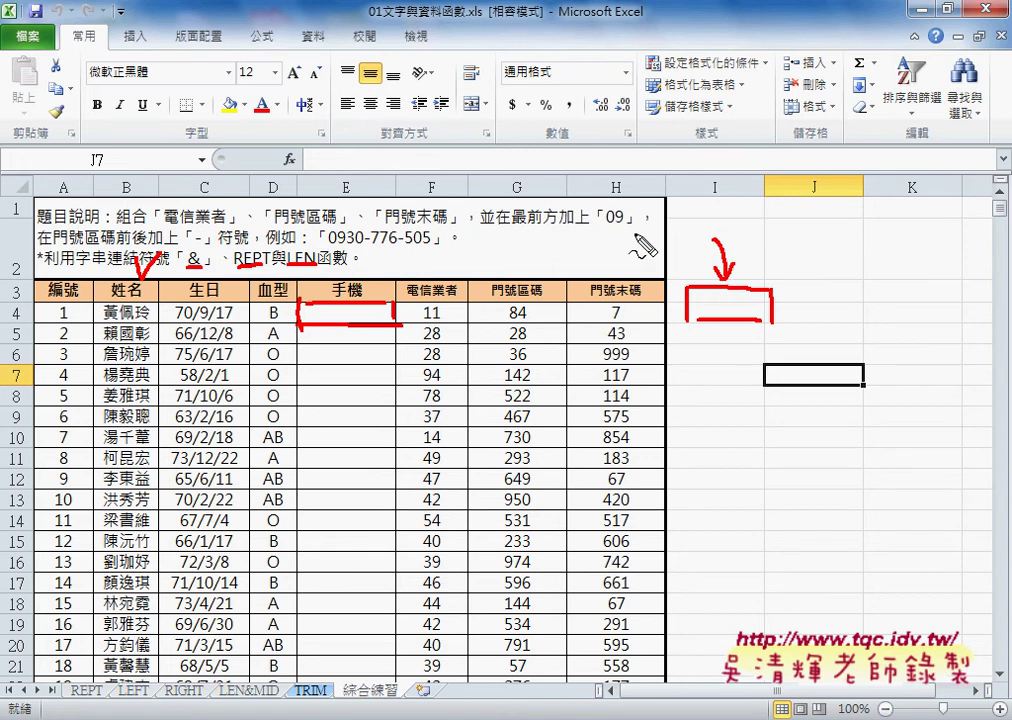
{"action": "mouse_move", "coordinate": [284, 148]}
{"action": "left_mouse_down"}
{"action": "mouse_move", "coordinate": [286, 174]}
{"action": "mouse_move", "coordinate": [300, 152]}
{"action": "left_mouse_up"}
{"action": "left_click_drag", "start_coordinate": [336, 108], "coordinate": [303, 143]}
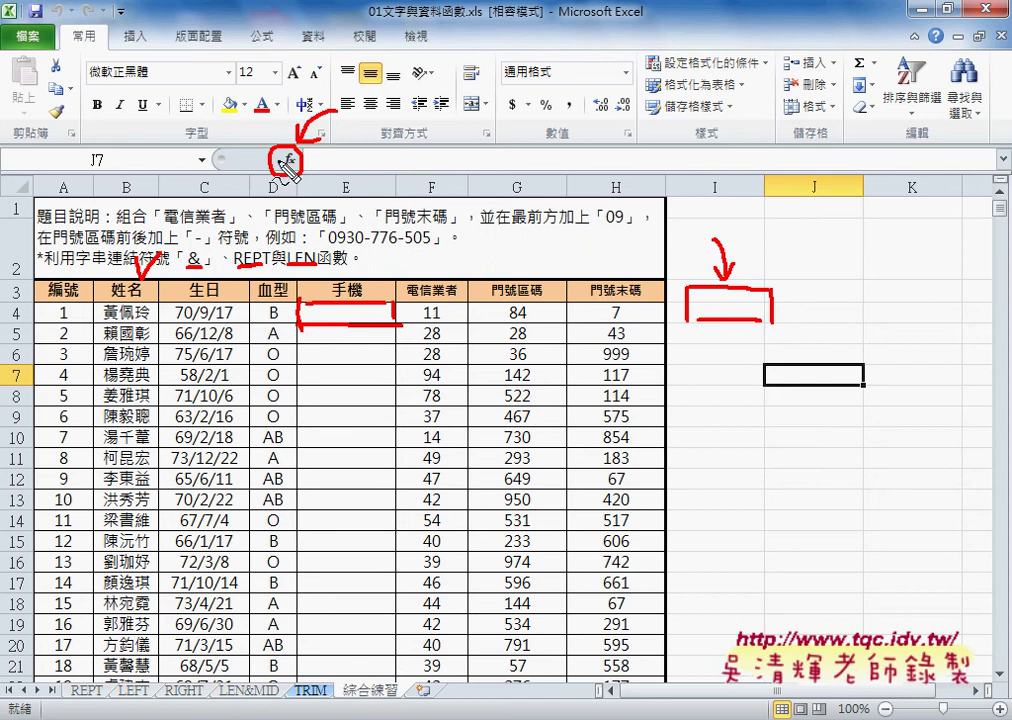
{"action": "left_click_drag", "start_coordinate": [437, 20], "coordinate": [441, 53]}
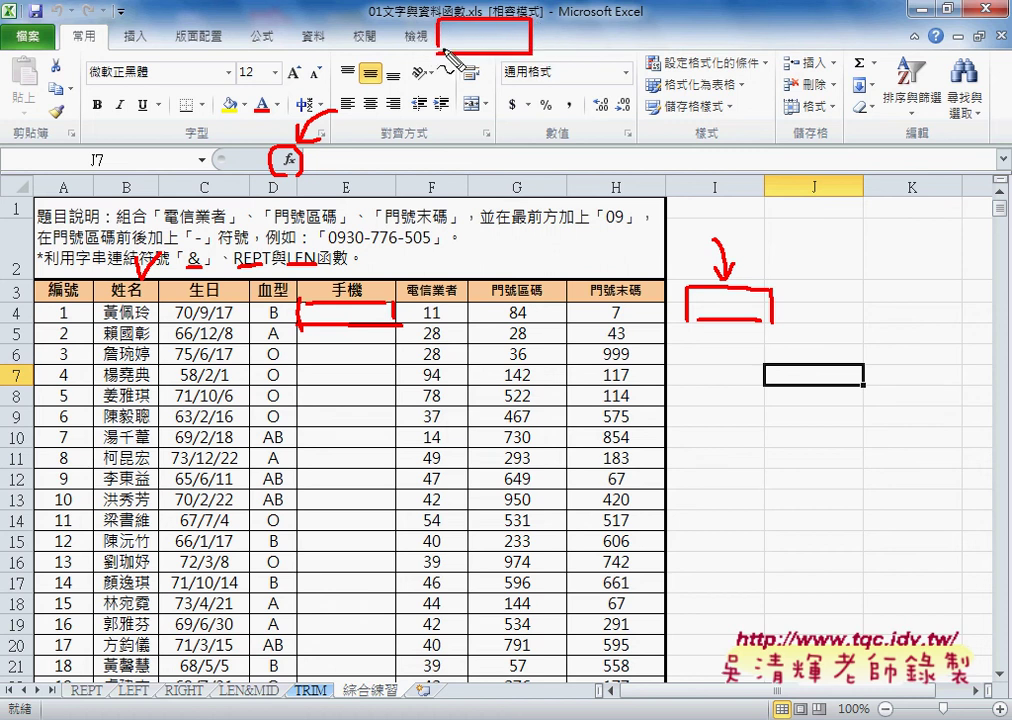
{"action": "mouse_move", "coordinate": [441, 108]}
{"action": "left_mouse_down"}
{"action": "mouse_move", "coordinate": [476, 64]}
{"action": "mouse_move", "coordinate": [458, 64]}
{"action": "left_mouse_up"}
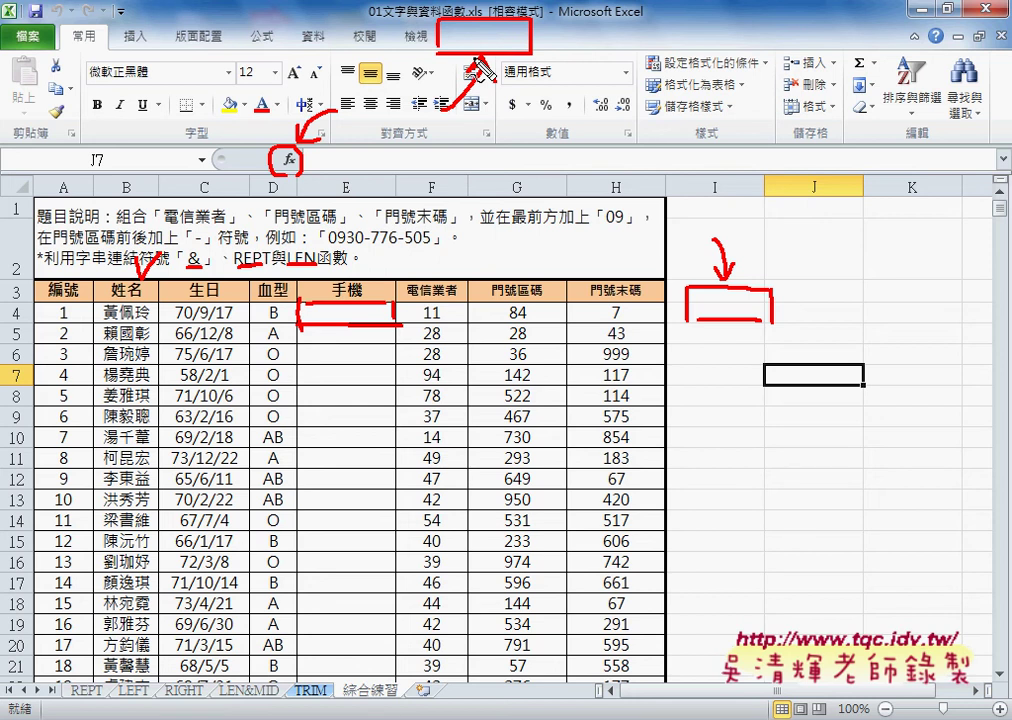
{"action": "key", "text": "Escape"}
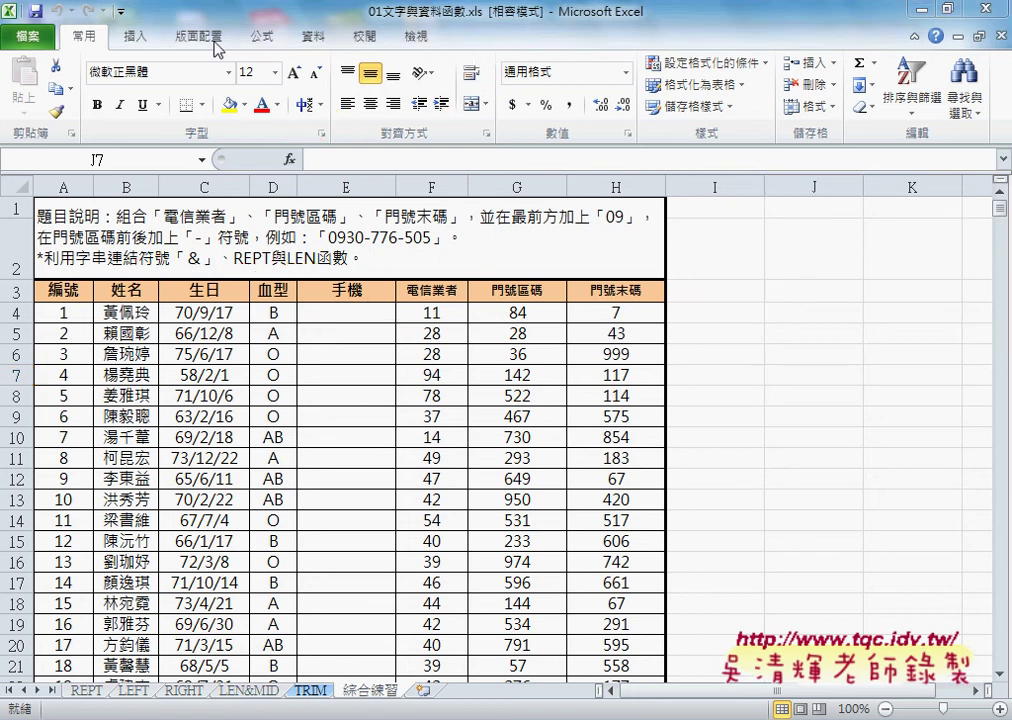
Enable the 開發人員 (Developer) tab through Excel Options' Customize Ribbon and switch to it.
{"action": "left_click", "coordinate": [120, 12]}
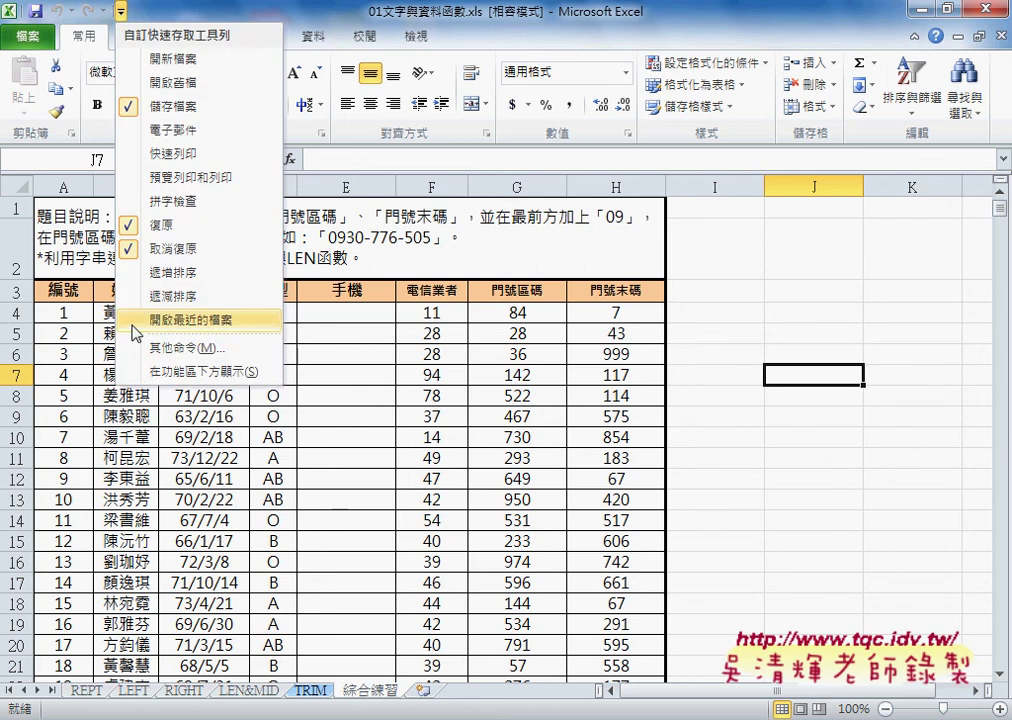
{"action": "left_click", "coordinate": [200, 347]}
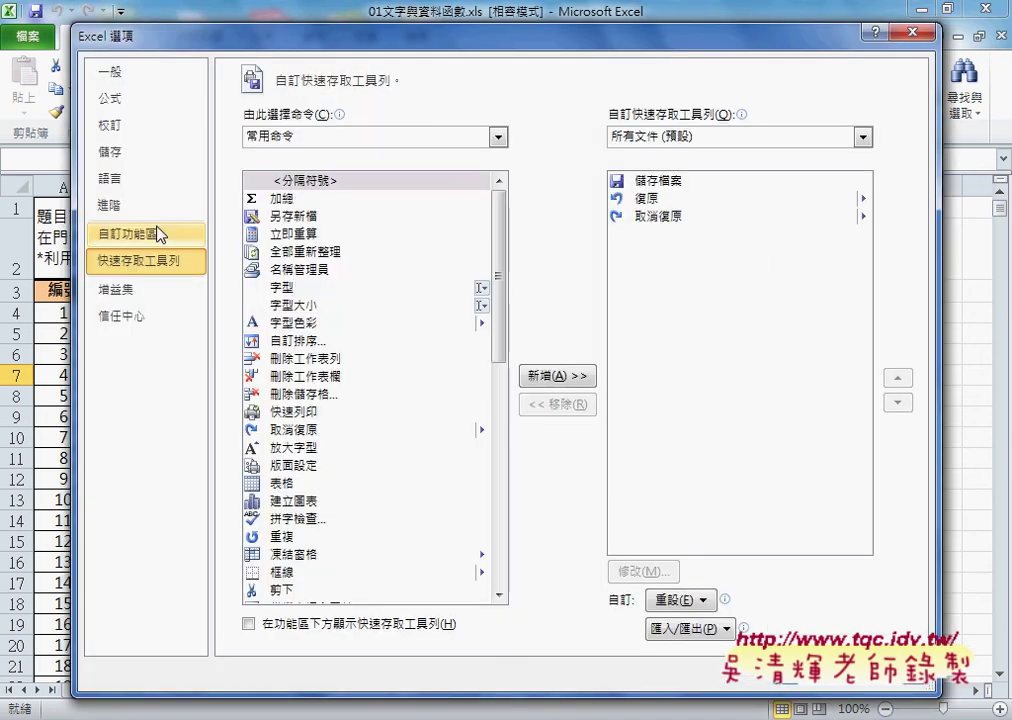
{"action": "left_click", "coordinate": [145, 240]}
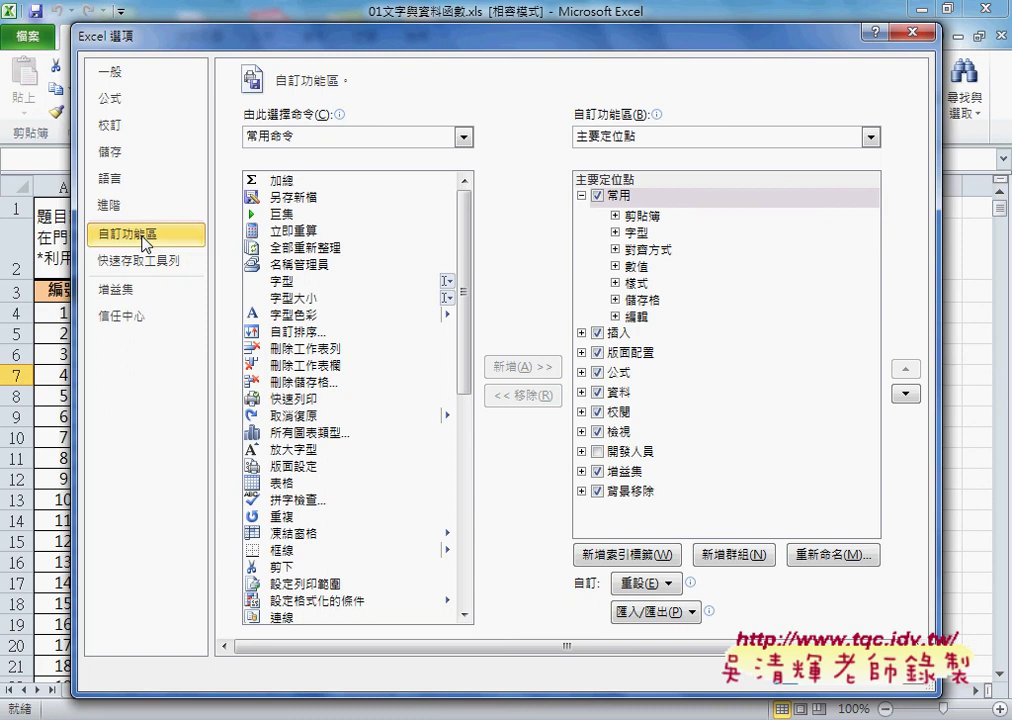
{"action": "left_click", "coordinate": [597, 451]}
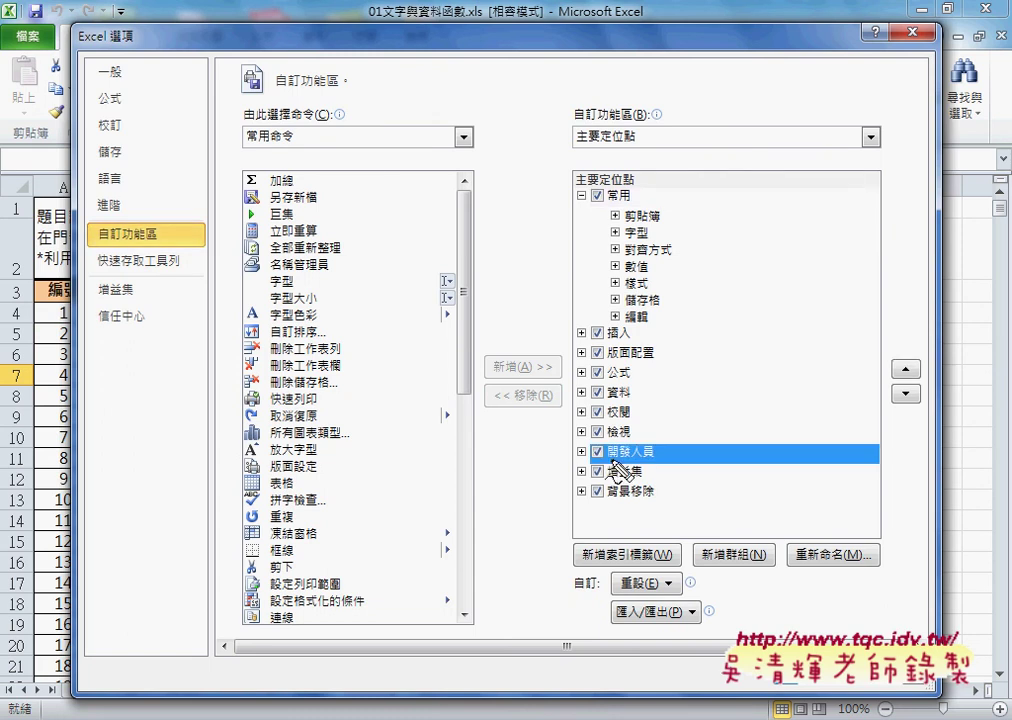
{"action": "mouse_move", "coordinate": [126, 5]}
{"action": "left_mouse_down"}
{"action": "mouse_move", "coordinate": [134, 20]}
{"action": "mouse_move", "coordinate": [95, 210]}
{"action": "mouse_move", "coordinate": [285, 283]}
{"action": "mouse_move", "coordinate": [672, 462]}
{"action": "left_mouse_up"}
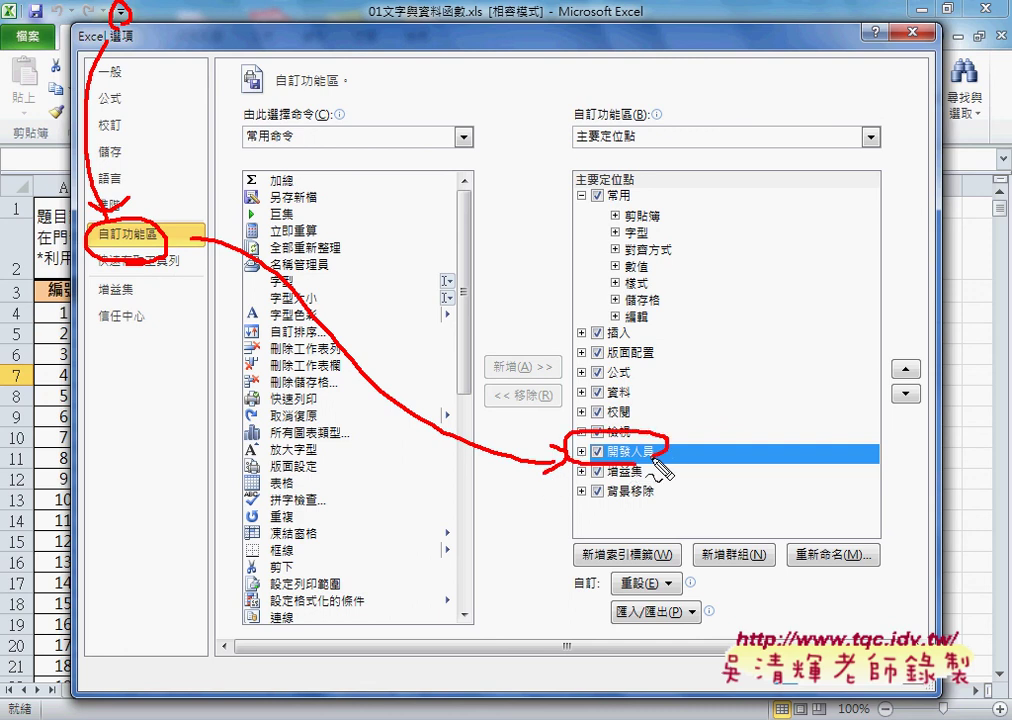
{"action": "key", "text": "Escape"}
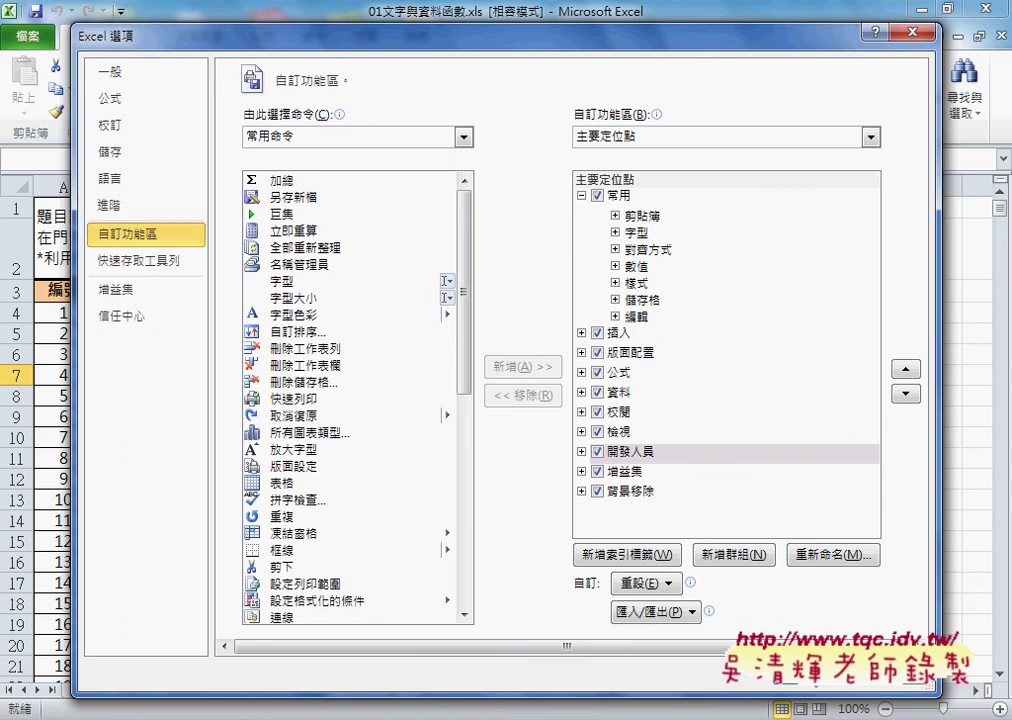
{"action": "key", "text": "Return"}
{"action": "left_click", "coordinate": [484, 37]}
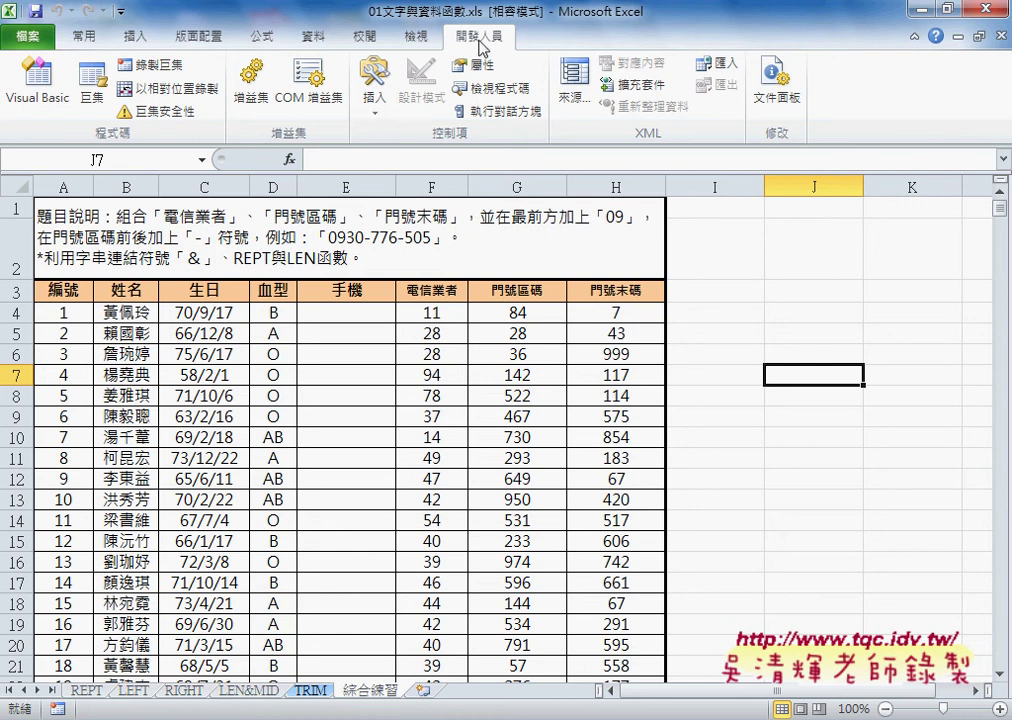
Show the Developer tab's Insert (插入) gallery of Form Controls and ActiveX Controls.
{"action": "left_click", "coordinate": [486, 40]}
{"action": "left_click_drag", "start_coordinate": [60, 128], "coordinate": [60, 130]}
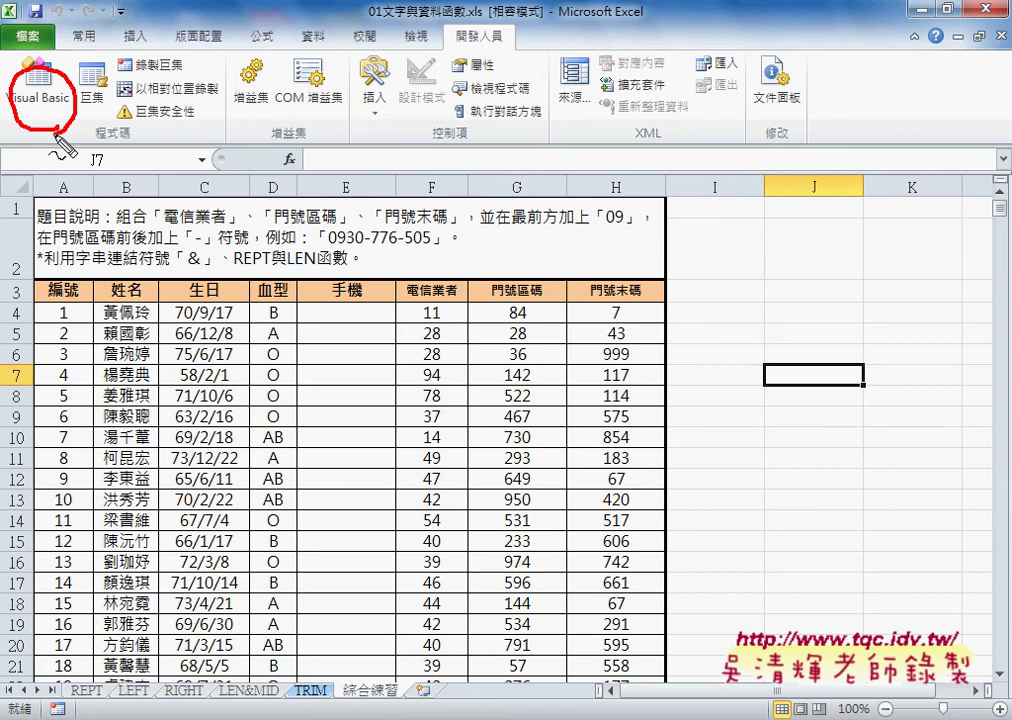
{"action": "mouse_move", "coordinate": [692, 292]}
{"action": "left_mouse_down"}
{"action": "mouse_move", "coordinate": [692, 321]}
{"action": "mouse_move", "coordinate": [795, 325]}
{"action": "left_mouse_up"}
{"action": "left_click_drag", "start_coordinate": [724, 324], "coordinate": [796, 324]}
{"action": "left_click_drag", "start_coordinate": [397, 30], "coordinate": [395, 134]}
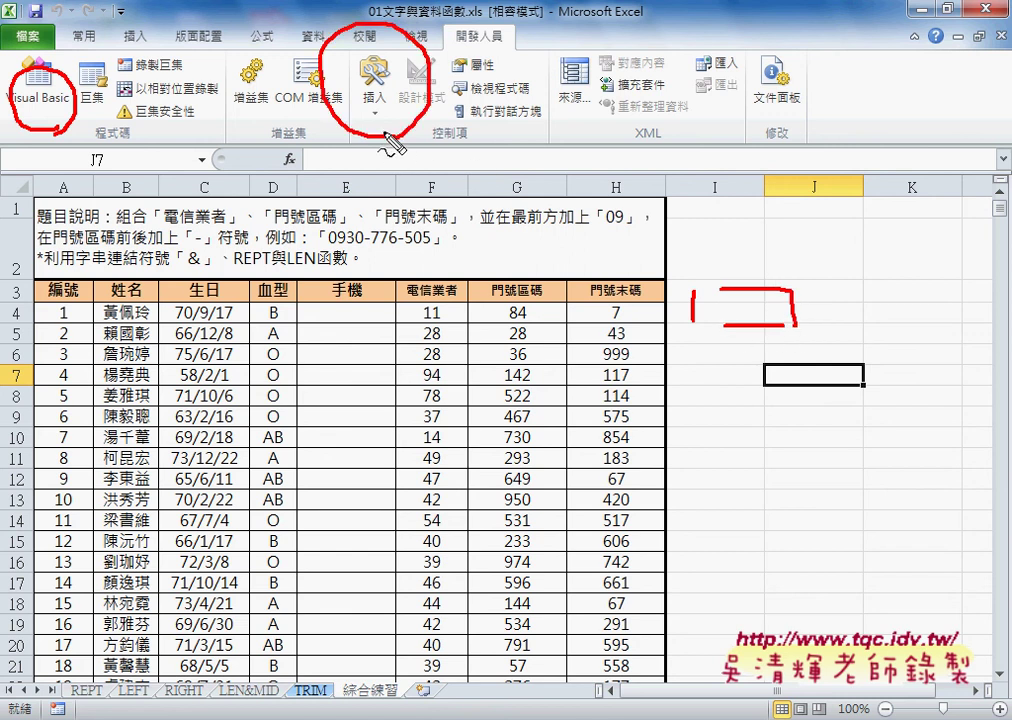
{"action": "key", "text": "Escape"}
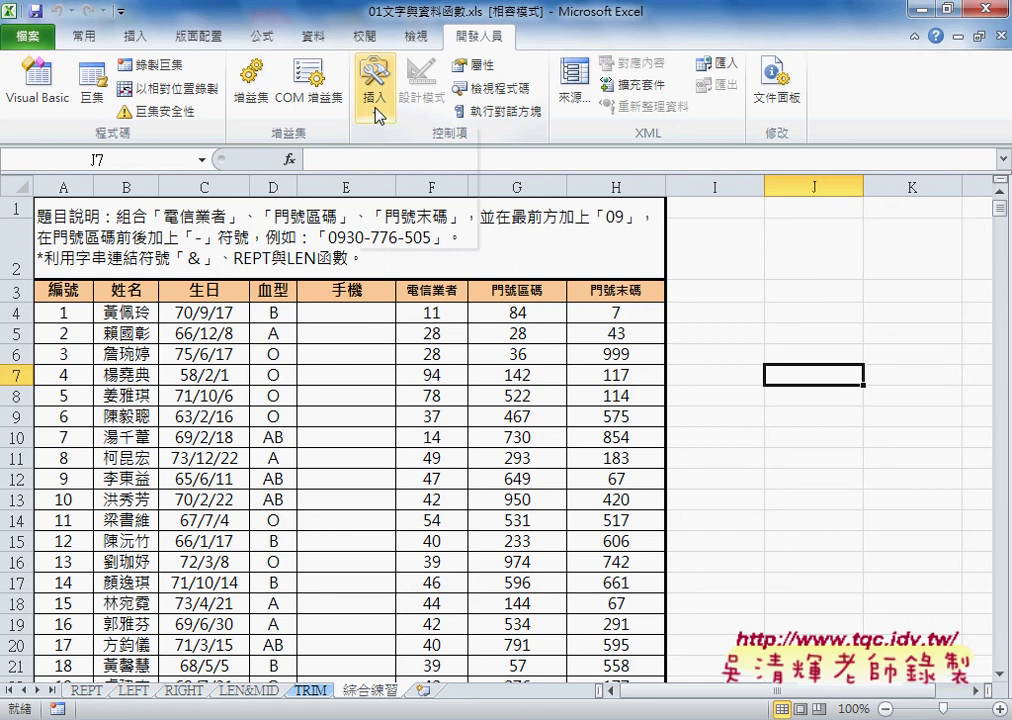
{"action": "left_click", "coordinate": [377, 112]}
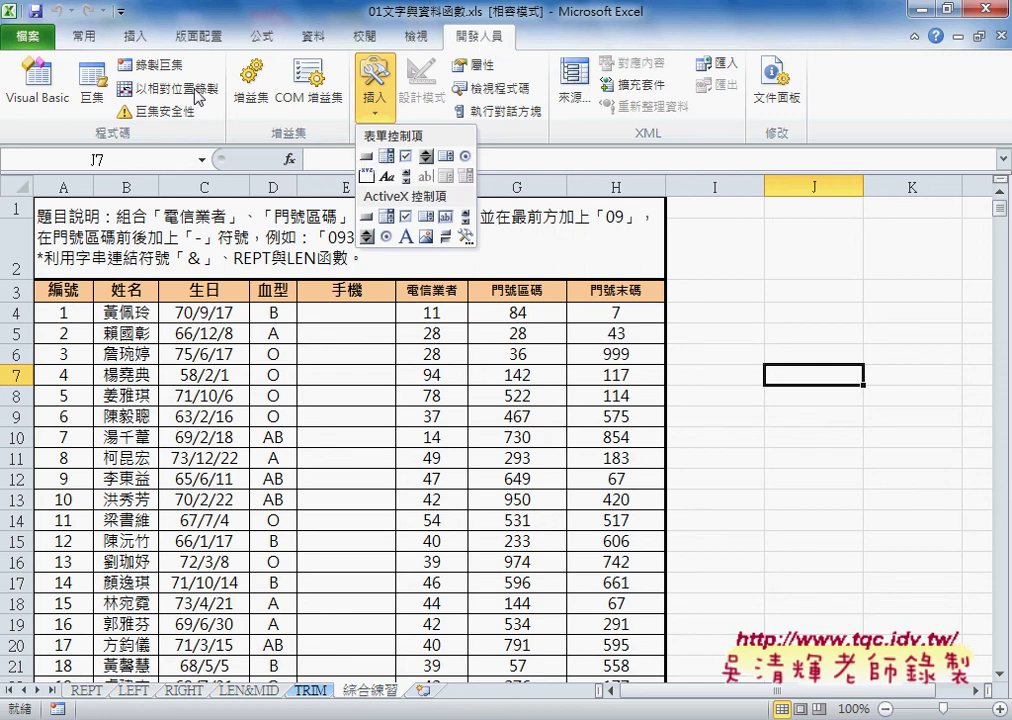
Launch the VBA editor and shift its window down and right to reveal Excel.
{"action": "left_click", "coordinate": [40, 95]}
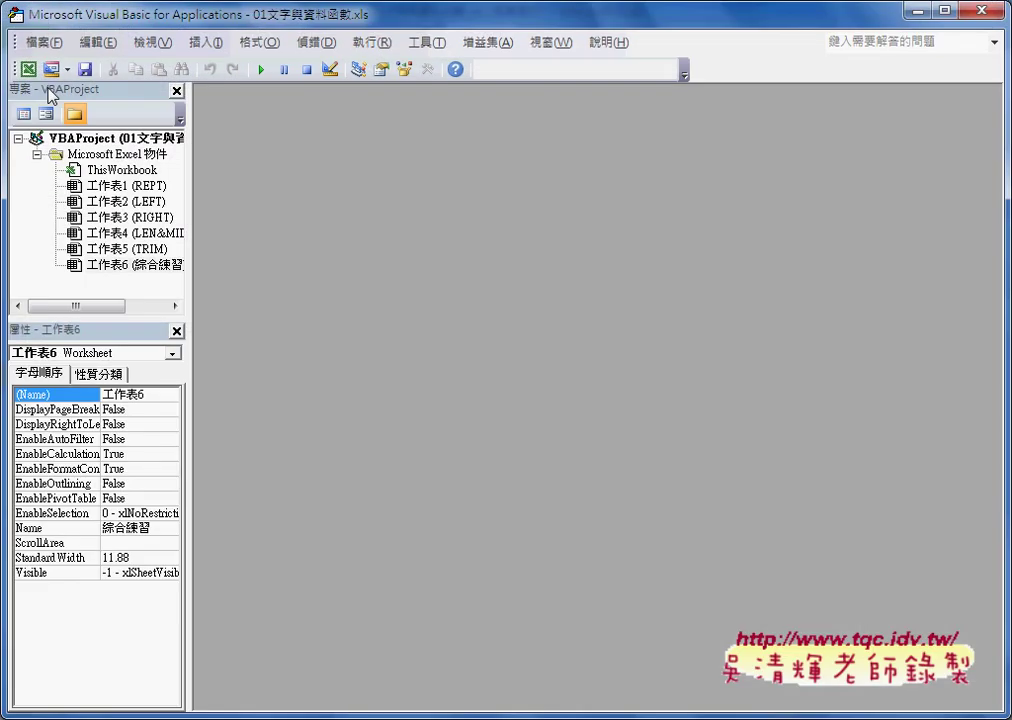
{"action": "left_click_drag", "start_coordinate": [28, 18], "coordinate": [108, 47]}
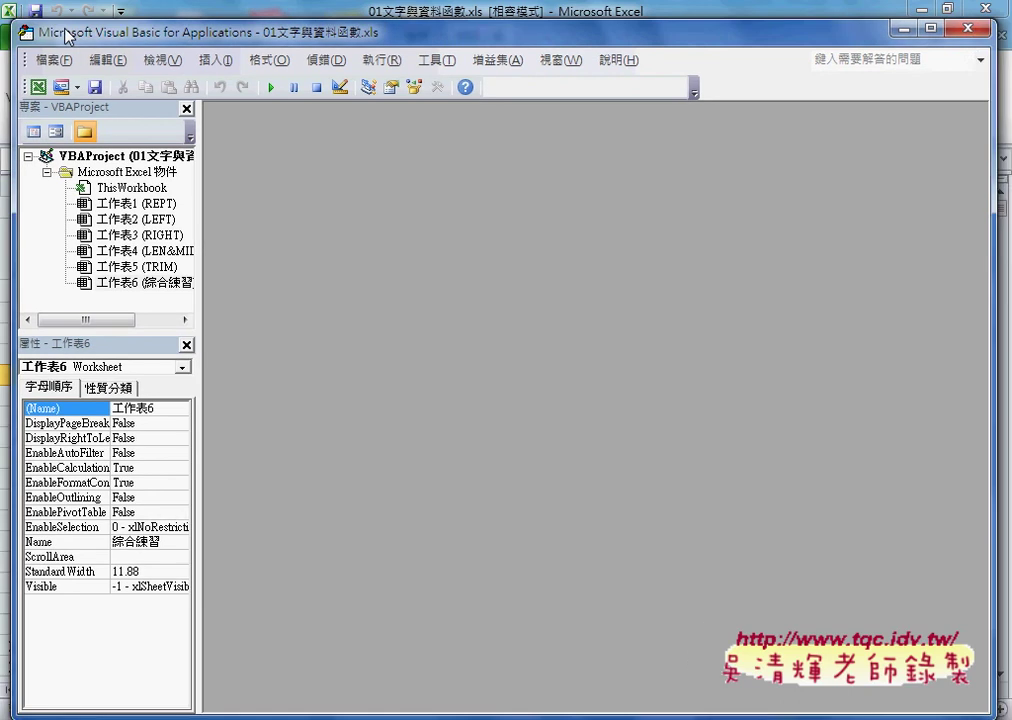
{"action": "mouse_move", "coordinate": [108, 47]}
{"action": "left_mouse_down"}
{"action": "mouse_move", "coordinate": [246, 148]}
{"action": "mouse_move", "coordinate": [237, 120]}
{"action": "mouse_move", "coordinate": [187, 93]}
{"action": "left_mouse_up"}
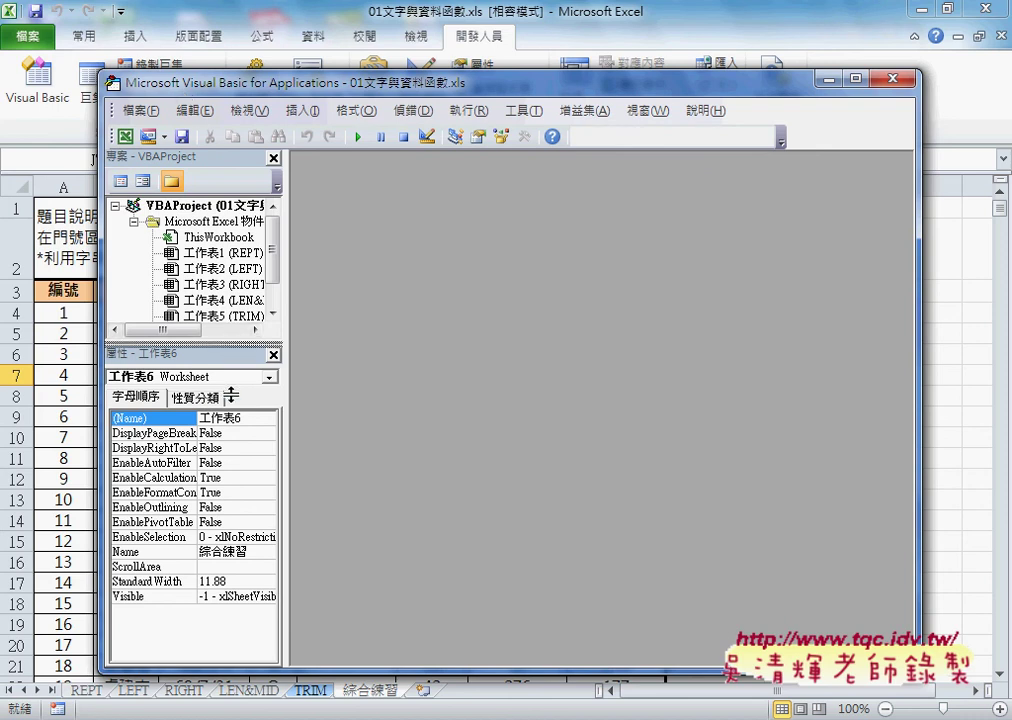
Adjust the Project/Properties splitter and park the editor right of the worksheet table.
{"action": "left_click_drag", "start_coordinate": [233, 343], "coordinate": [228, 446]}
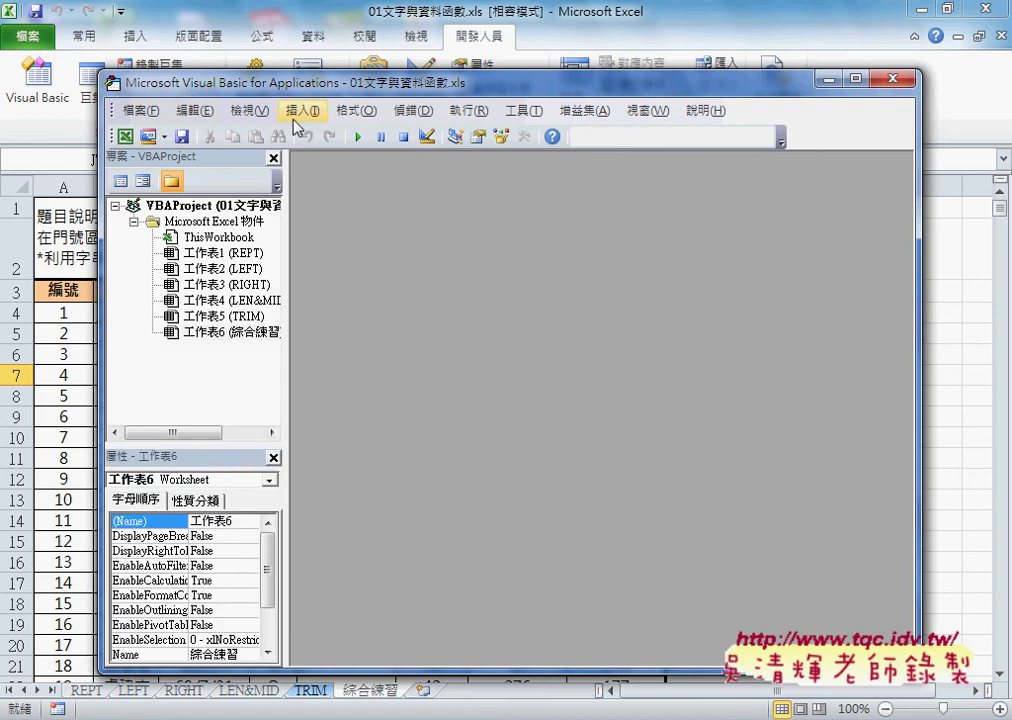
{"action": "left_click_drag", "start_coordinate": [300, 84], "coordinate": [328, 78]}
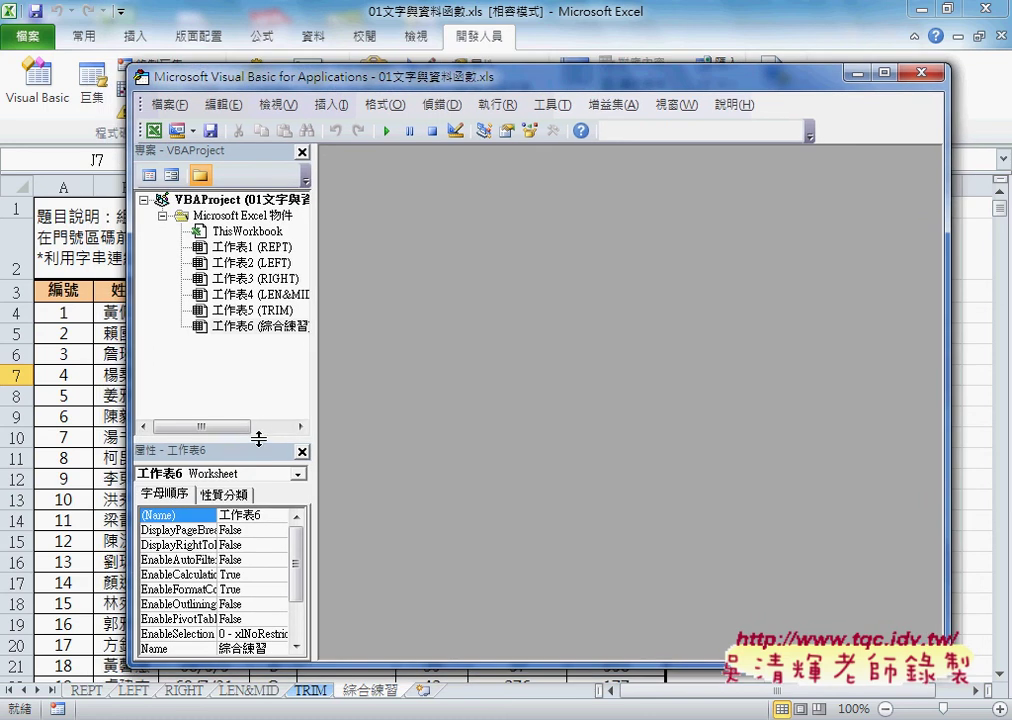
{"action": "left_click_drag", "start_coordinate": [258, 447], "coordinate": [262, 390]}
{"action": "left_click_drag", "start_coordinate": [334, 80], "coordinate": [554, 92]}
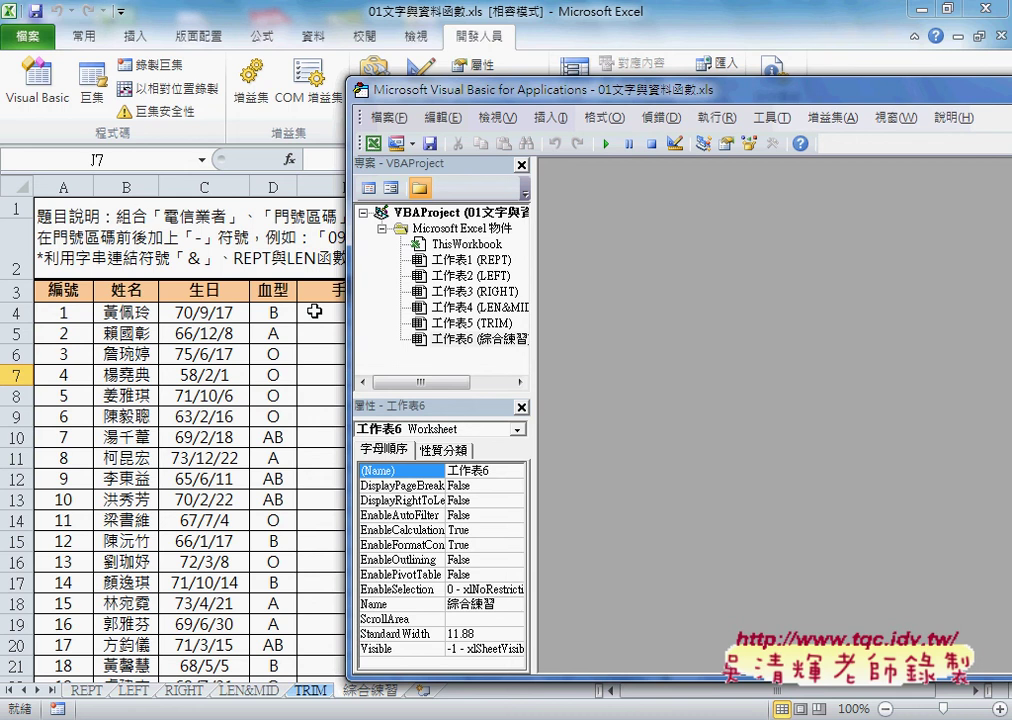
Move the editor back over the sheet and adjust the splitter to show the whole tree and 工作表6 properties.
{"action": "left_click_drag", "start_coordinate": [506, 90], "coordinate": [301, 80]}
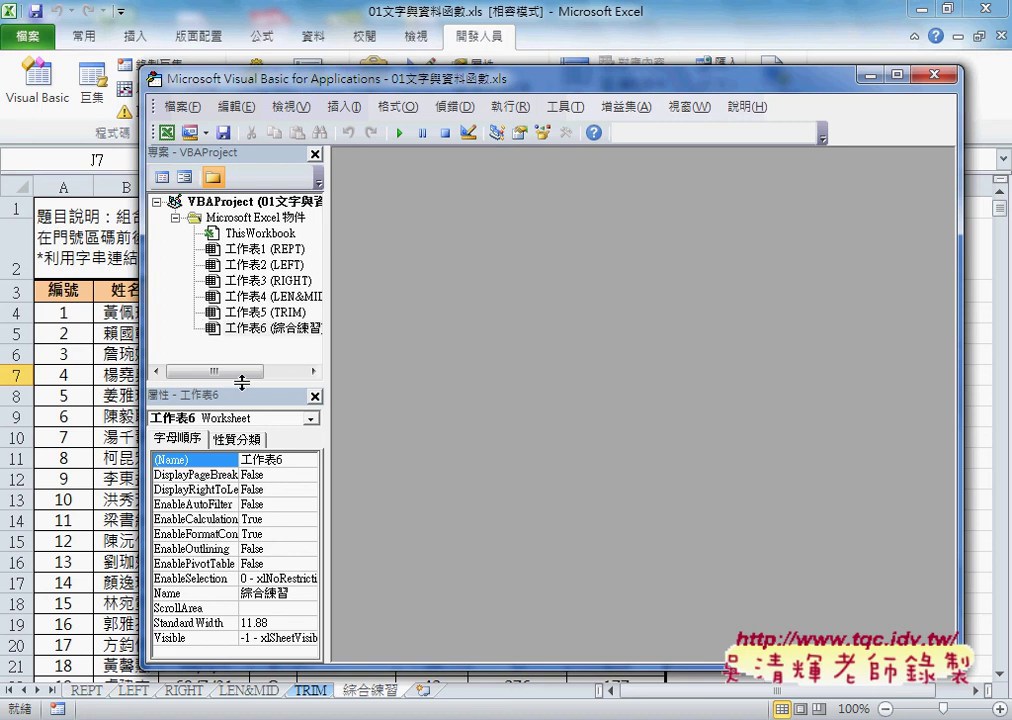
{"action": "left_click_drag", "start_coordinate": [241, 383], "coordinate": [242, 352]}
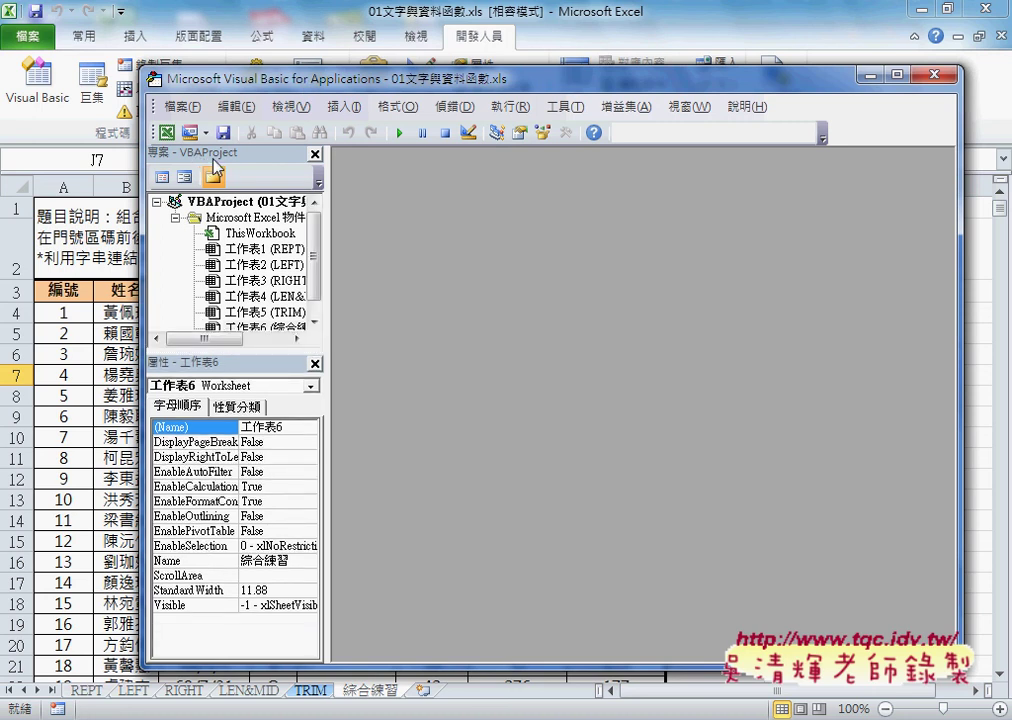
{"action": "left_click_drag", "start_coordinate": [238, 357], "coordinate": [238, 414]}
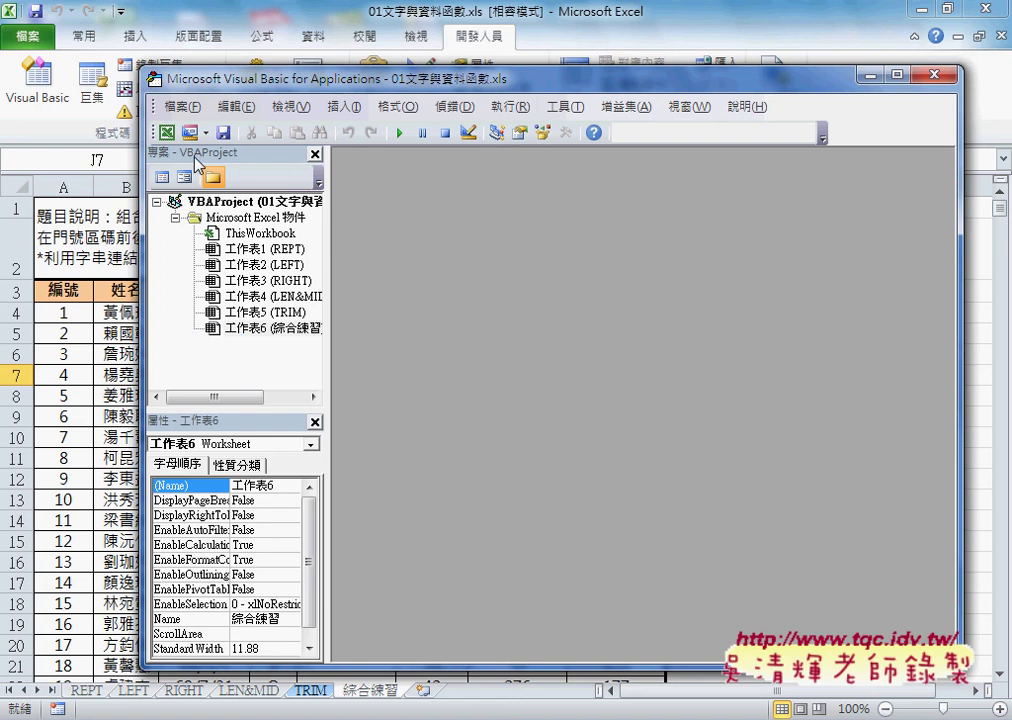
Close the Project Explorer and Properties panes, then exit the VBA editor.
{"action": "left_click", "coordinate": [315, 156]}
{"action": "left_click", "coordinate": [315, 155]}
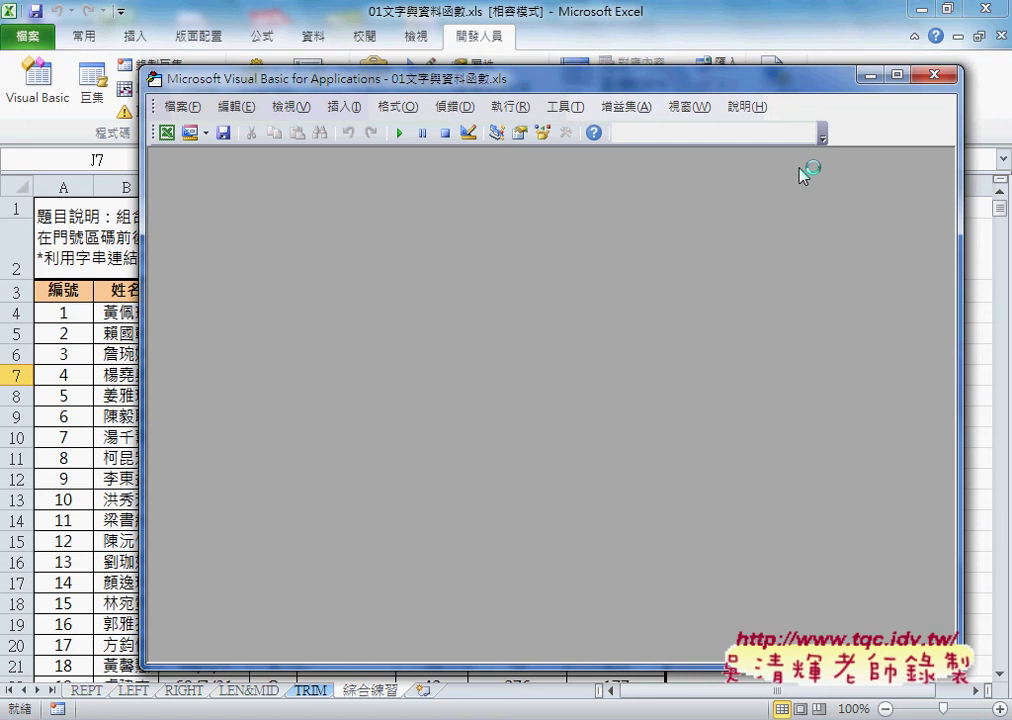
{"action": "left_click", "coordinate": [934, 74]}
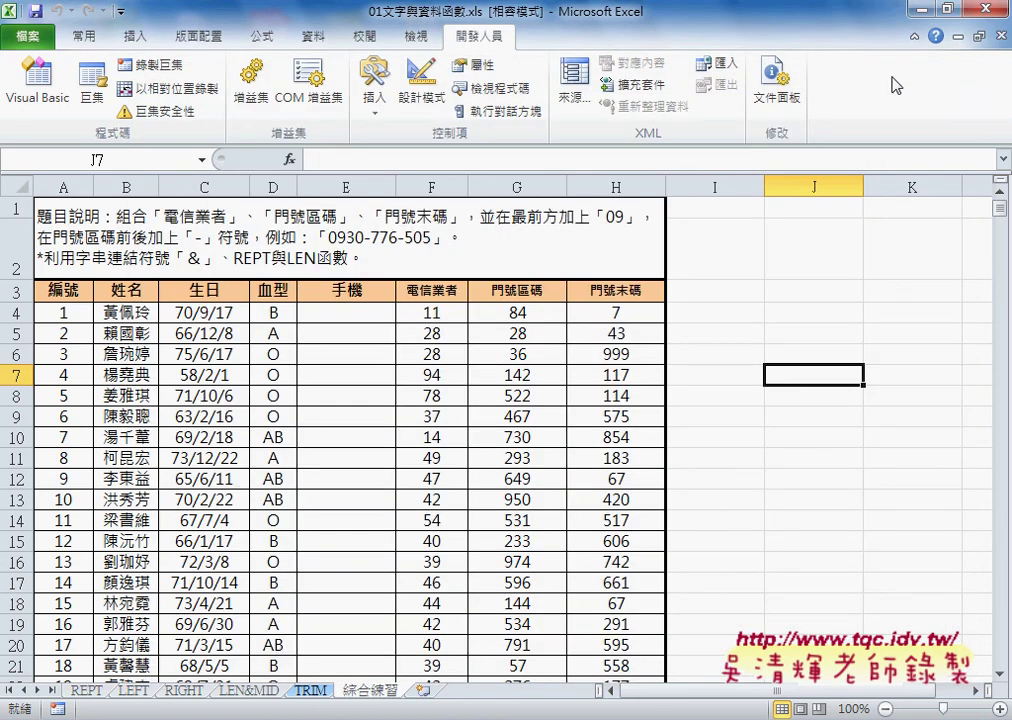
Click Visual Basic on the Developer tab to relaunch the editor without side panes.
{"action": "left_click", "coordinate": [57, 90]}
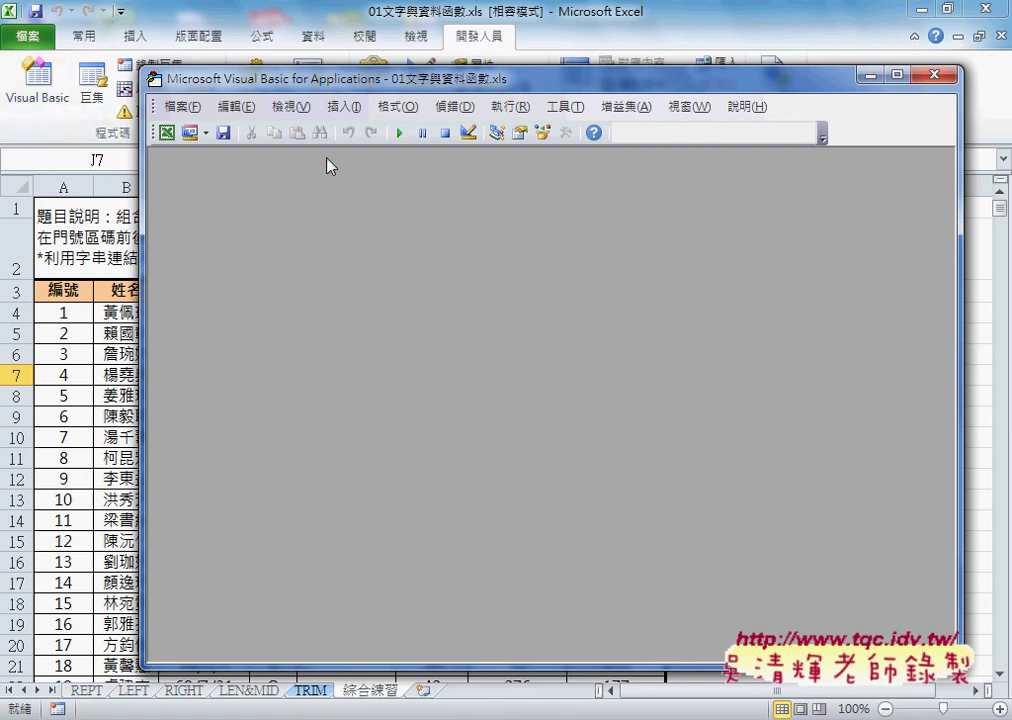
{"action": "left_click", "coordinate": [311, 108]}
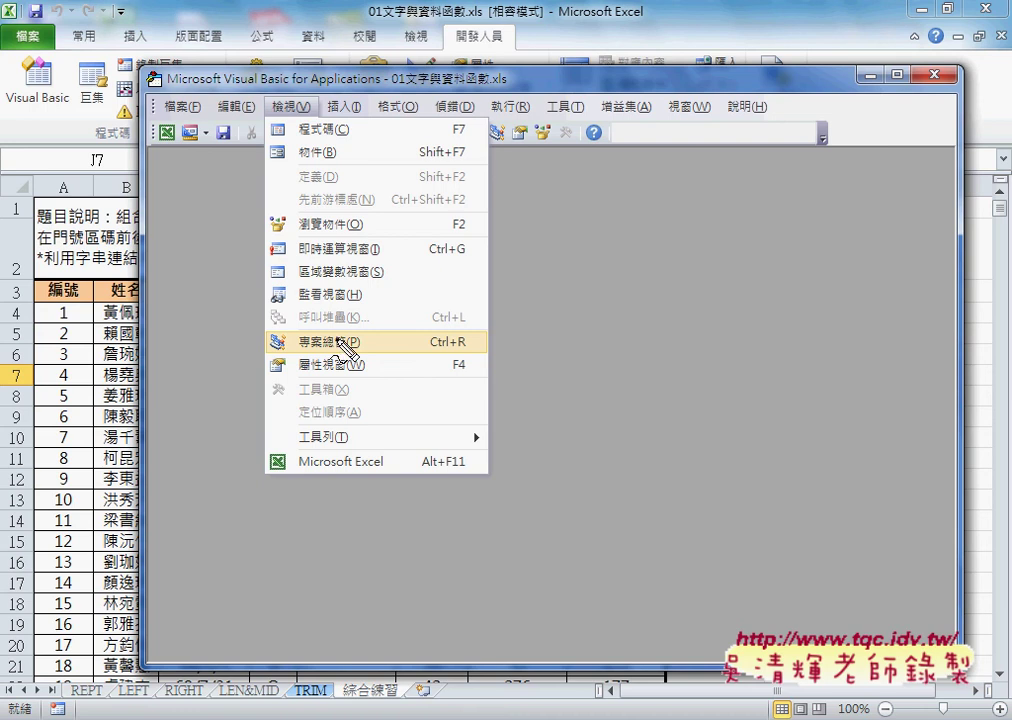
{"action": "left_click_drag", "start_coordinate": [292, 357], "coordinate": [375, 353]}
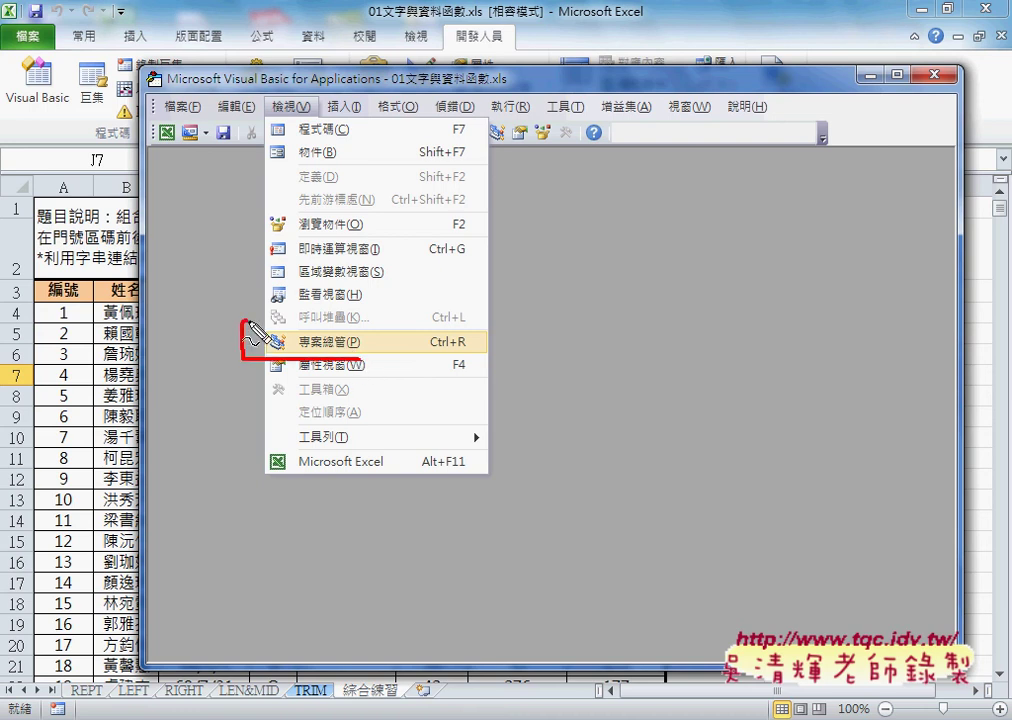
{"action": "mouse_move", "coordinate": [143, 371]}
{"action": "left_mouse_down"}
{"action": "mouse_move", "coordinate": [238, 330]}
{"action": "mouse_move", "coordinate": [228, 342]}
{"action": "left_mouse_up"}
{"action": "left_click_drag", "start_coordinate": [300, 94], "coordinate": [312, 112]}
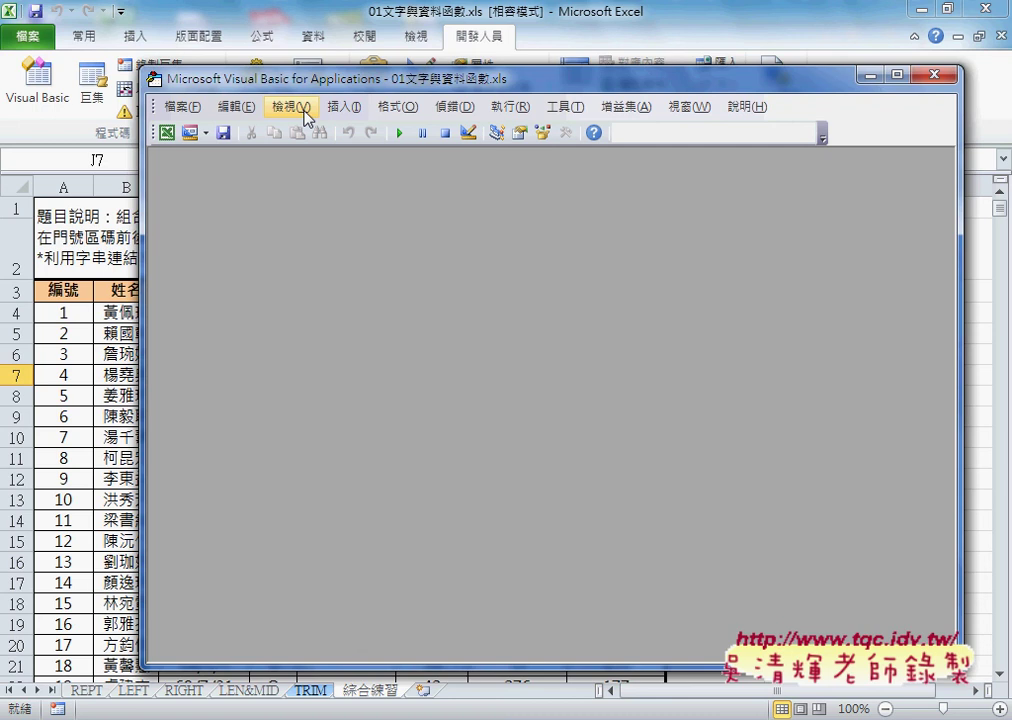
Restore the 專案總管 (Project Explorer) and 屬性視窗 (Properties window) from the 檢視 menu.
{"action": "left_click", "coordinate": [298, 107]}
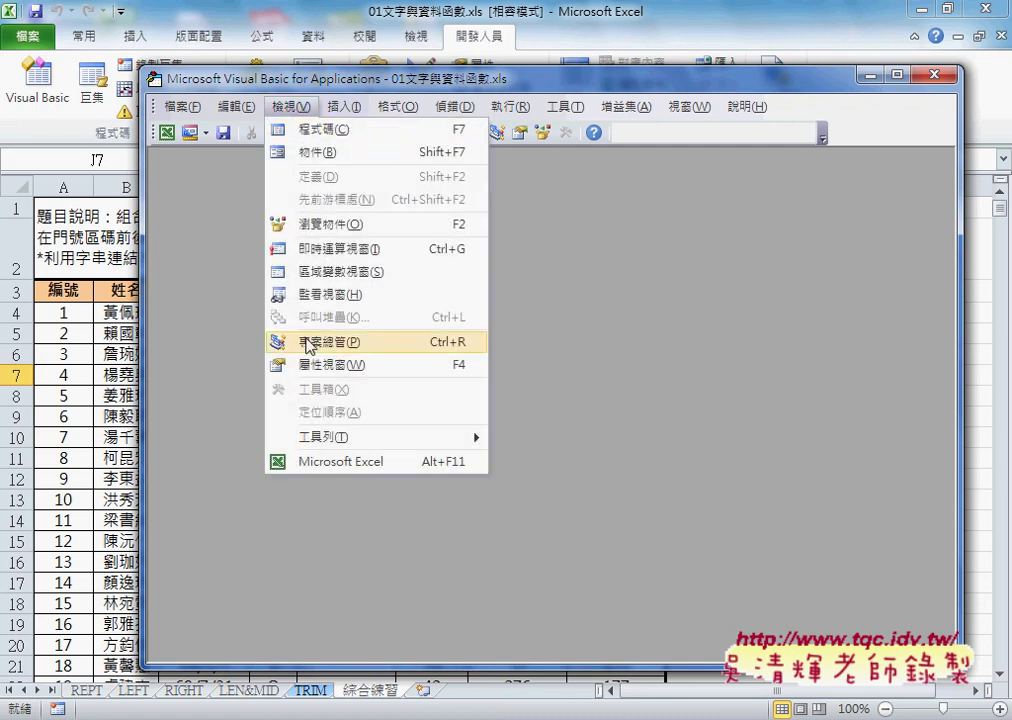
{"action": "left_click", "coordinate": [310, 339]}
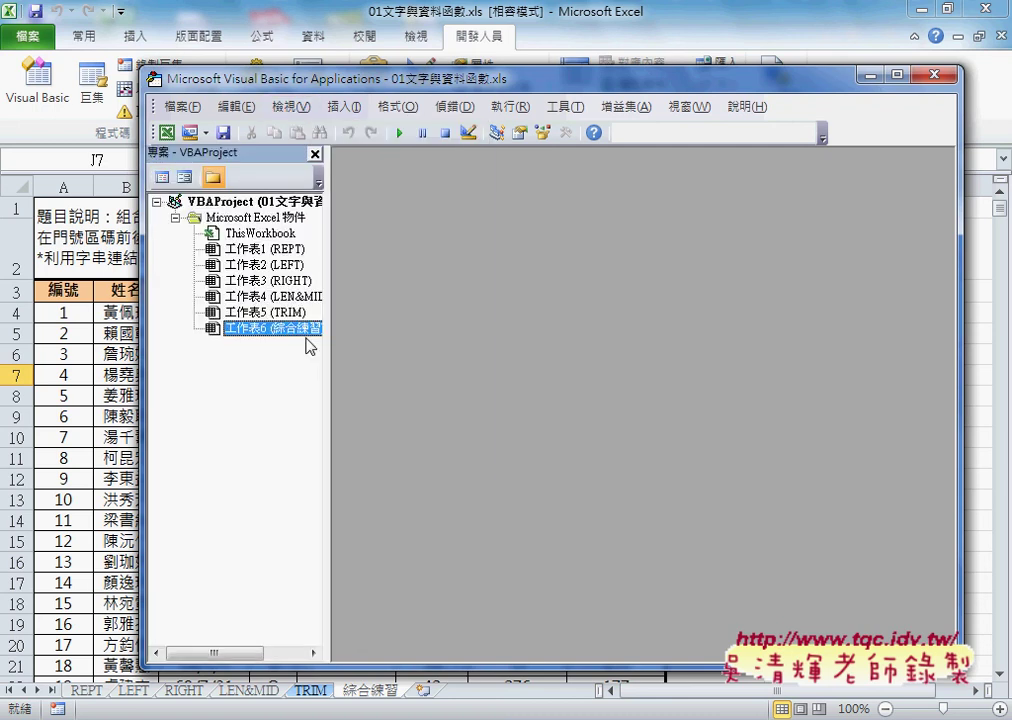
{"action": "left_click", "coordinate": [316, 156]}
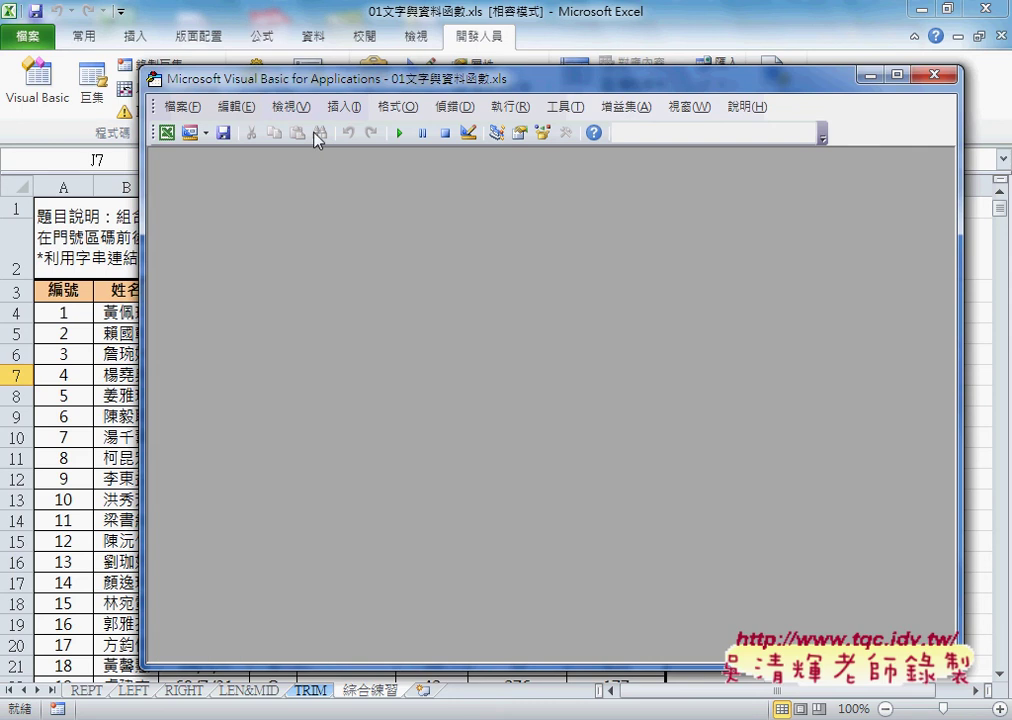
{"action": "left_click", "coordinate": [300, 107]}
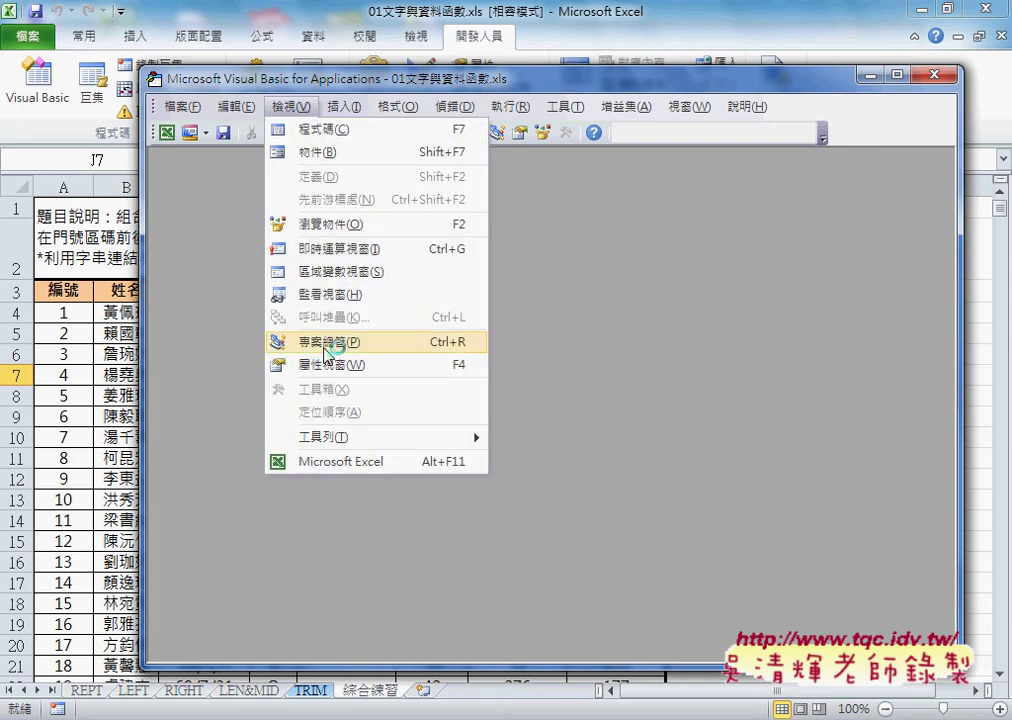
{"action": "left_click", "coordinate": [330, 341]}
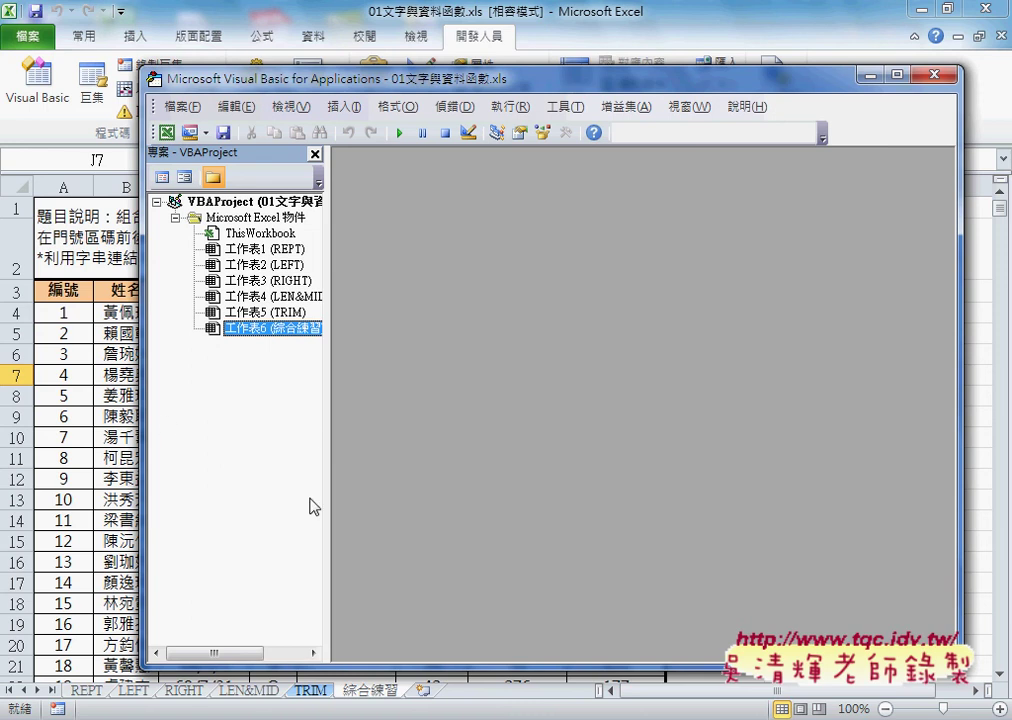
{"action": "left_click", "coordinate": [290, 106]}
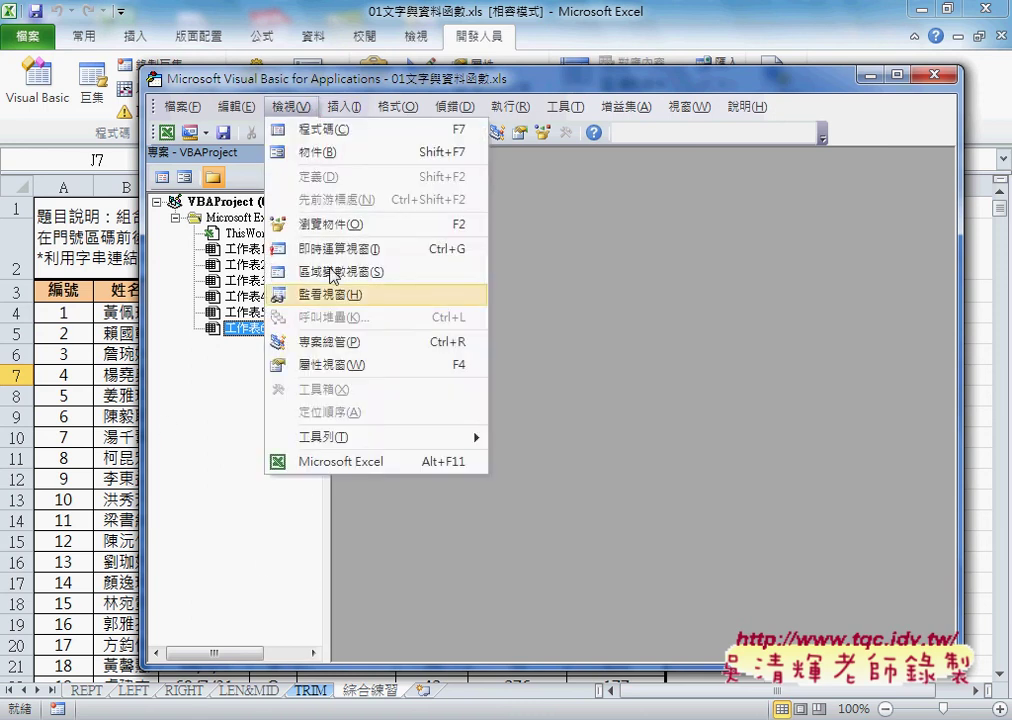
{"action": "left_click", "coordinate": [330, 362]}
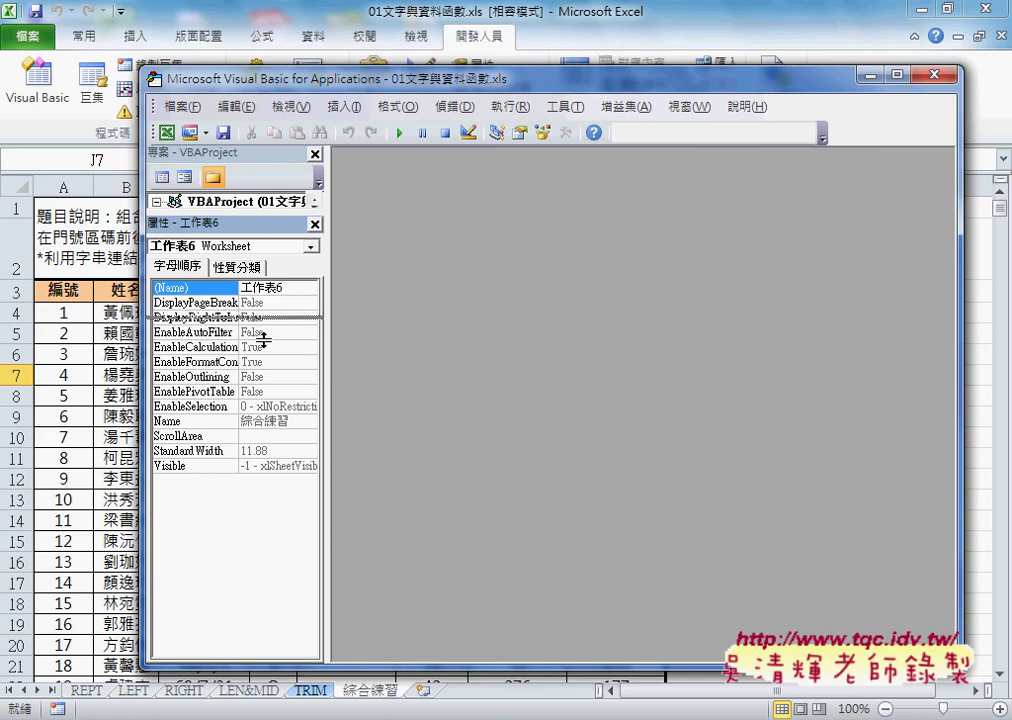
Drag the Project/Properties splitter down so ThisWorkbook and all six worksheets are listed.
{"action": "left_click_drag", "start_coordinate": [260, 208], "coordinate": [275, 410]}
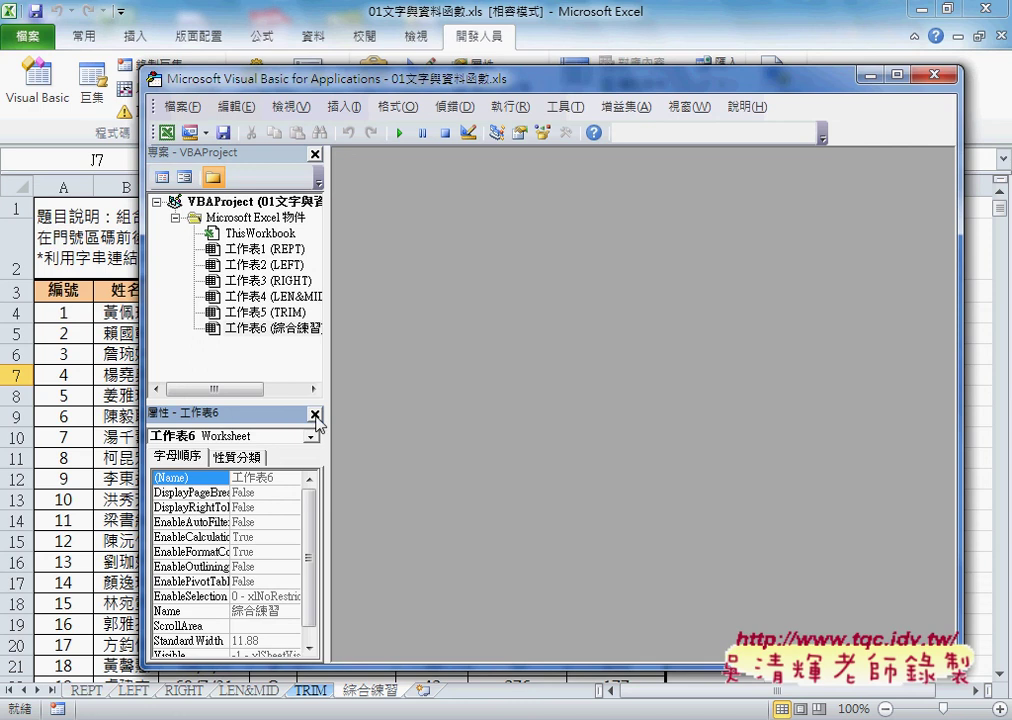
Close the Properties window and widen the Project pane so names like 工作表4 (LEN&MID) show fully.
{"action": "left_click", "coordinate": [315, 414]}
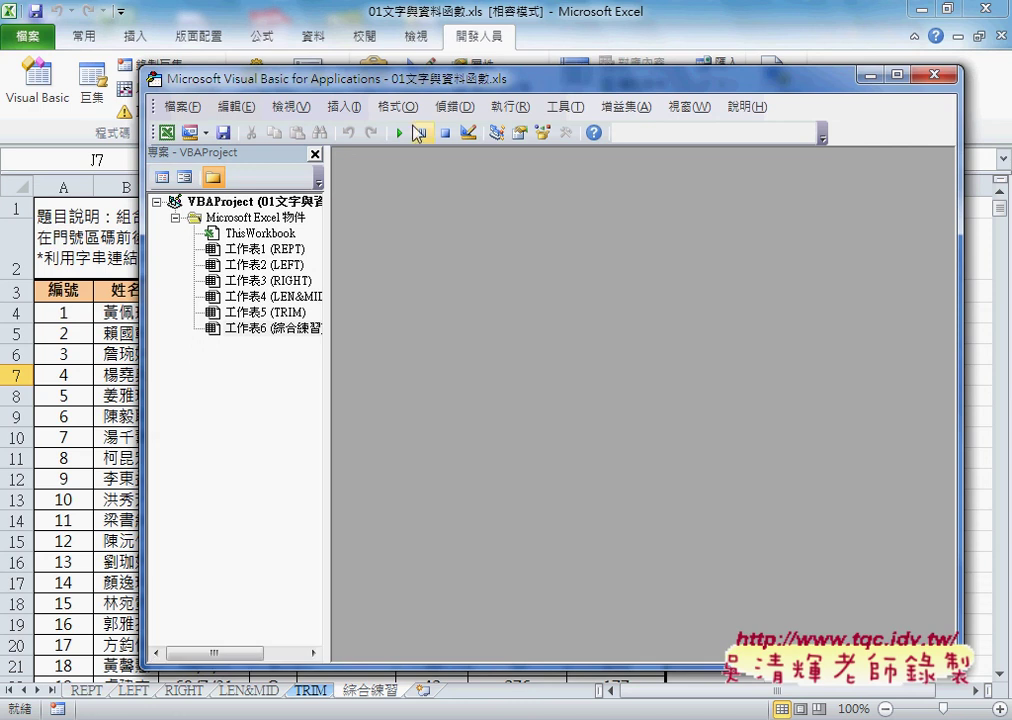
{"action": "left_click", "coordinate": [292, 106]}
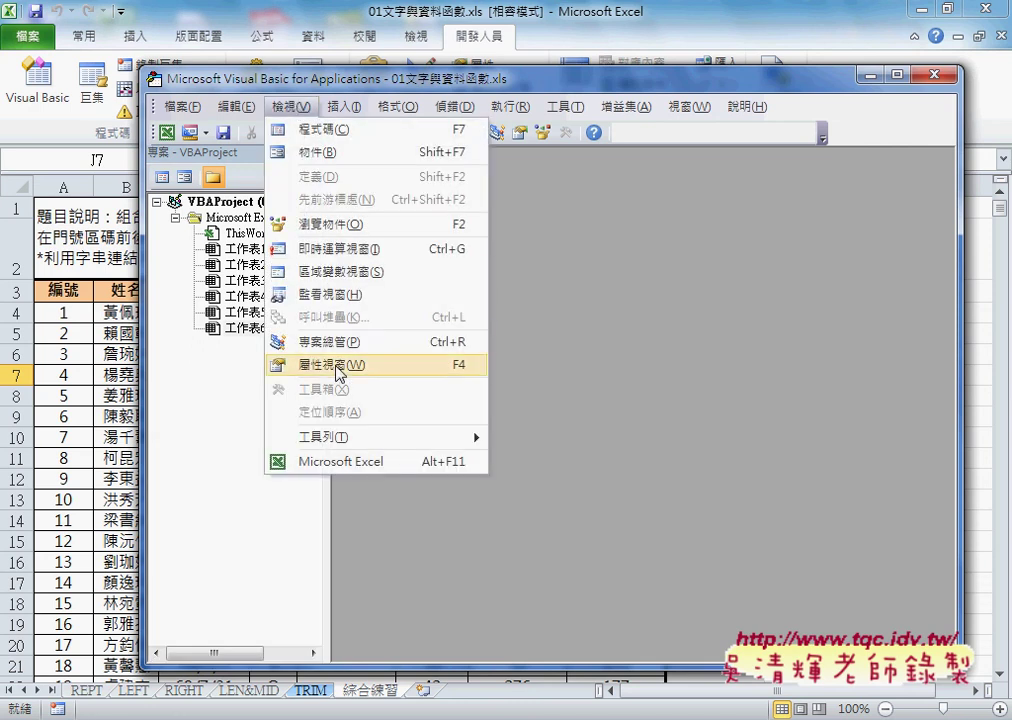
{"action": "left_click", "coordinate": [338, 368]}
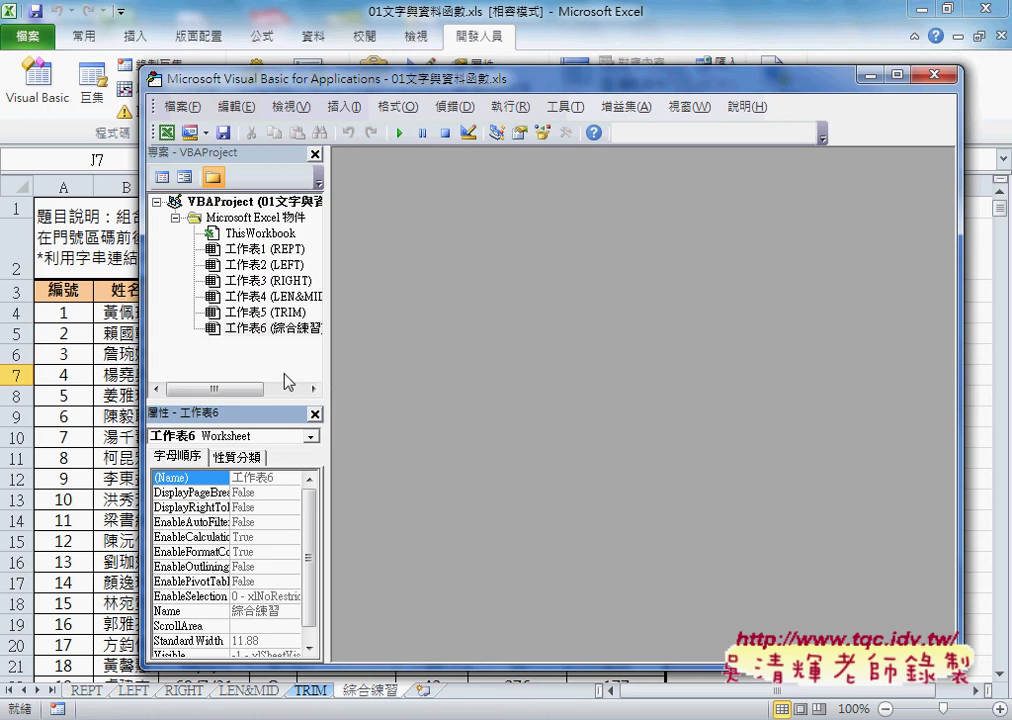
{"action": "left_click", "coordinate": [315, 414]}
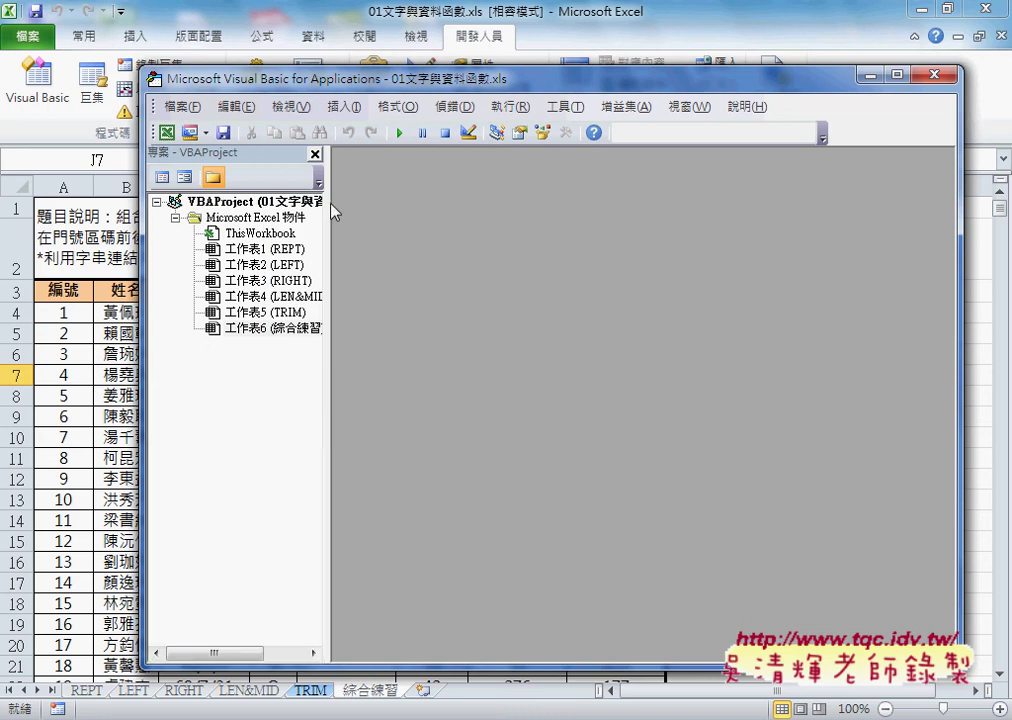
{"action": "left_click_drag", "start_coordinate": [331, 210], "coordinate": [369, 210]}
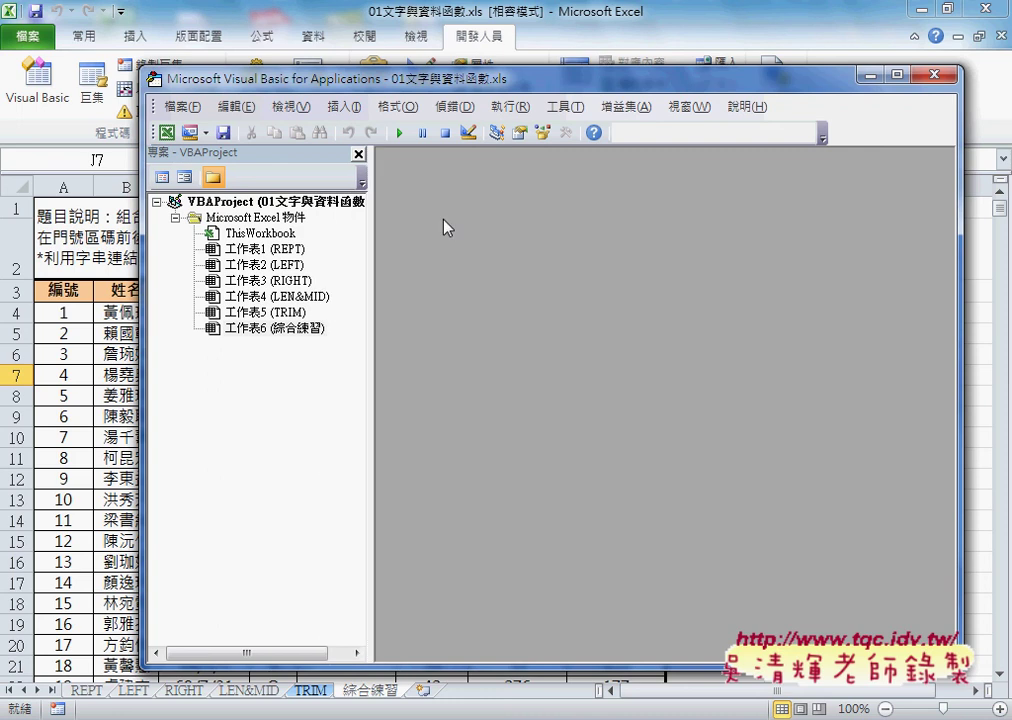